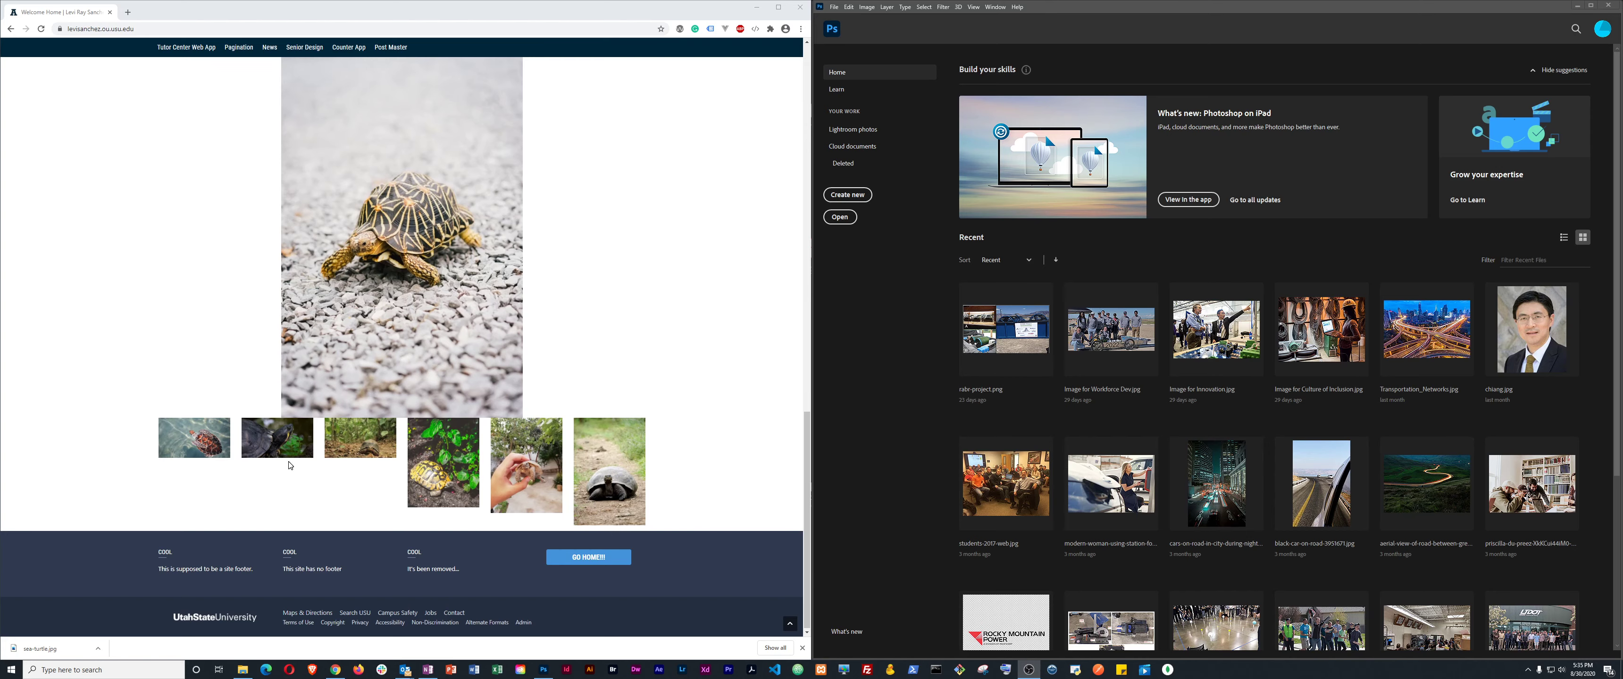
click(279, 450)
scroll(471, 388, up, 10)
scroll(166, 79, down, 15)
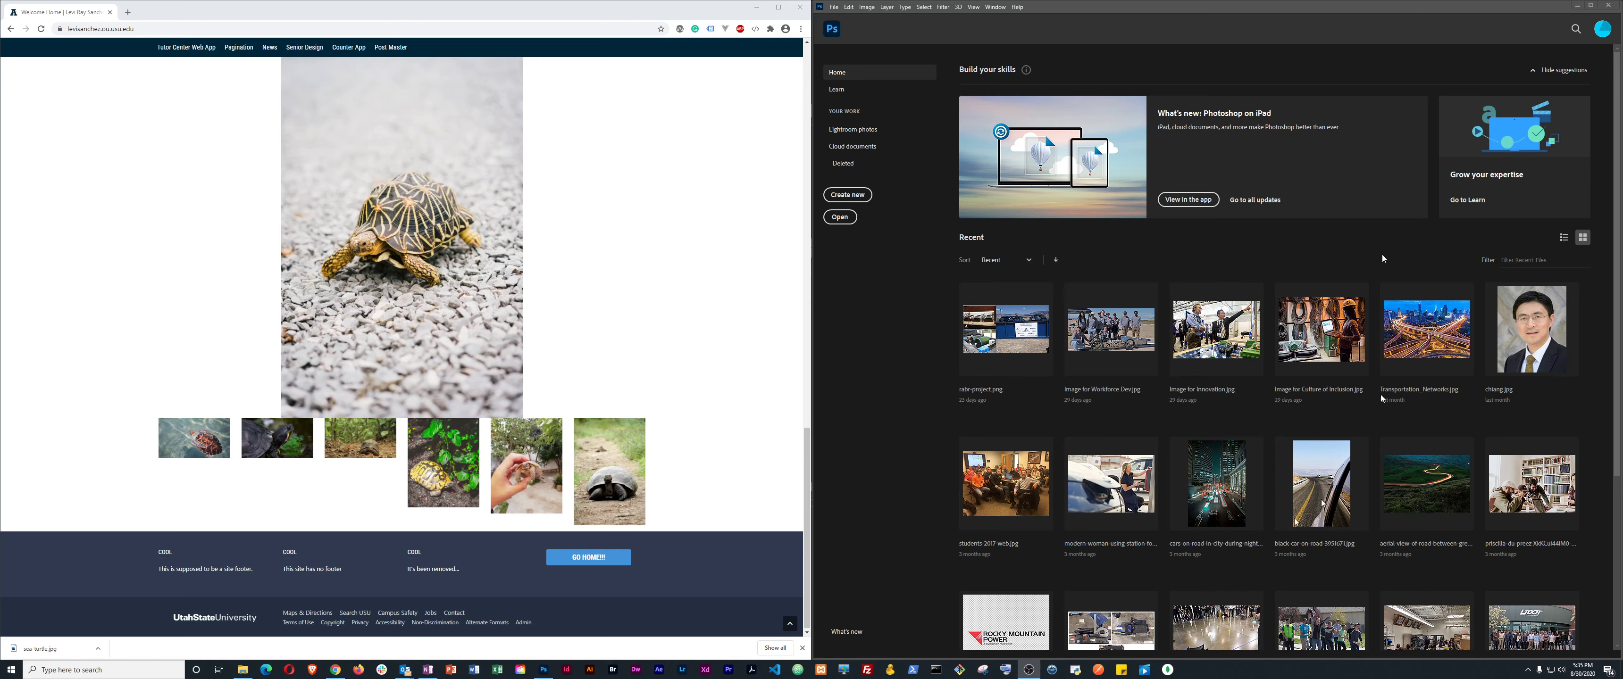
Step: Create a new document 400 pixels wide and 600 pixels high at 72 pixels/inch
click(850, 197)
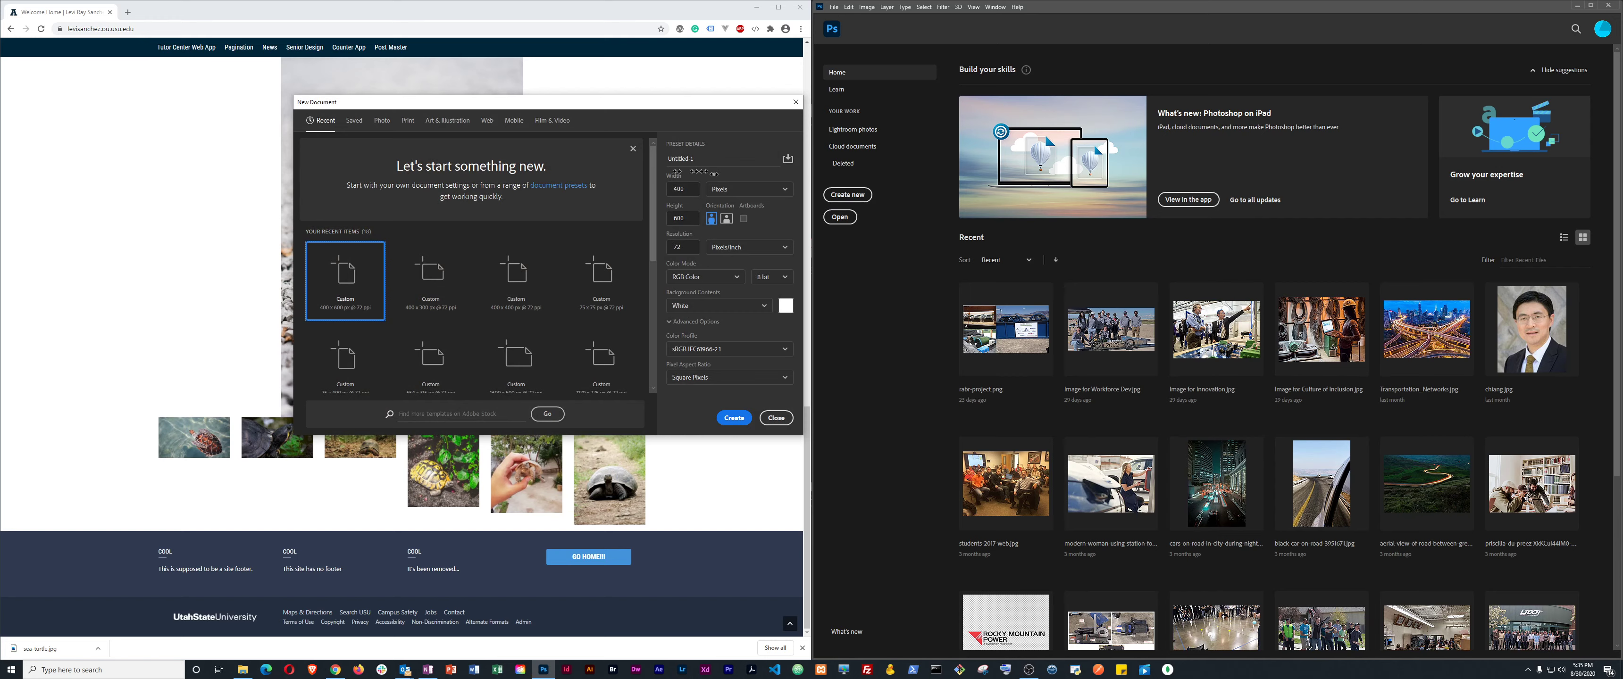
click(677, 189)
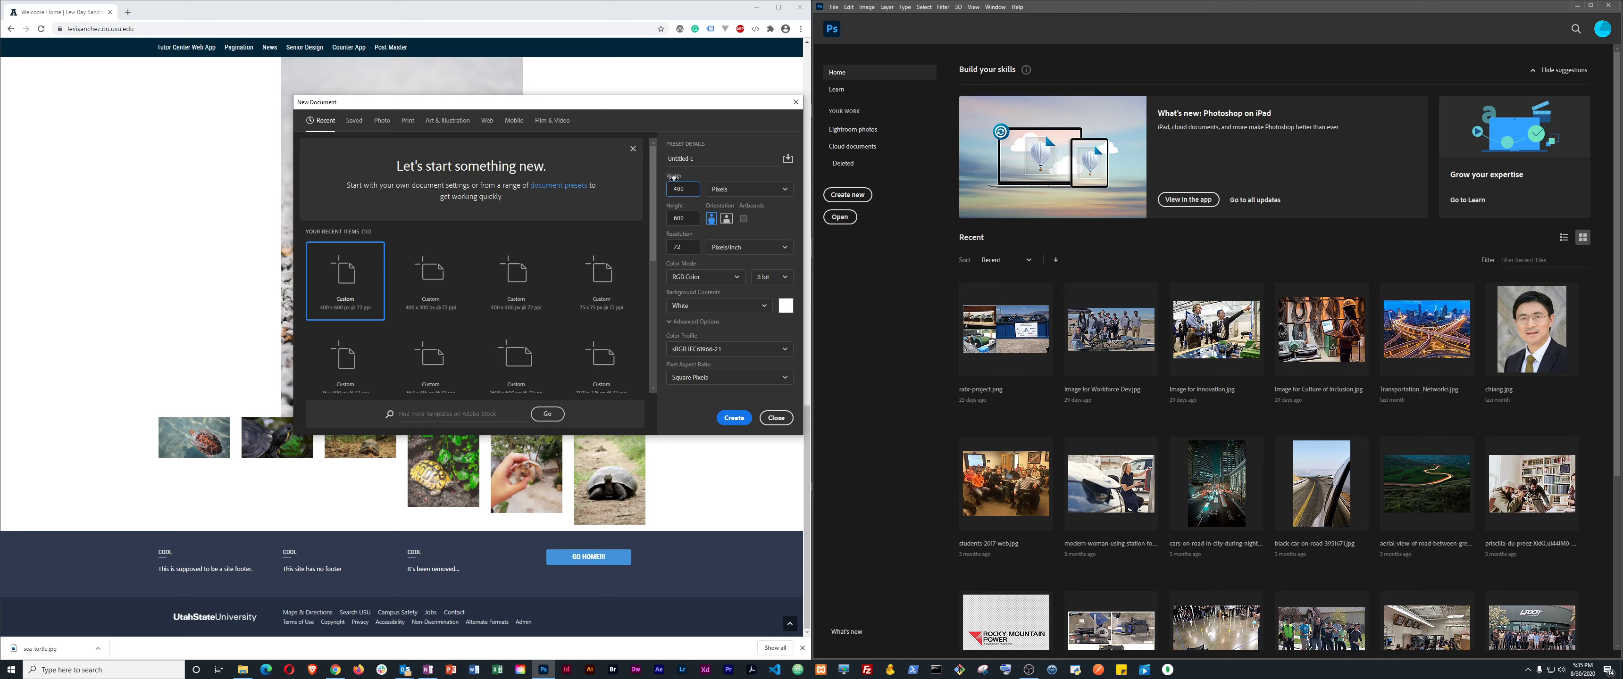
double_click(678, 218)
click(677, 247)
click(734, 419)
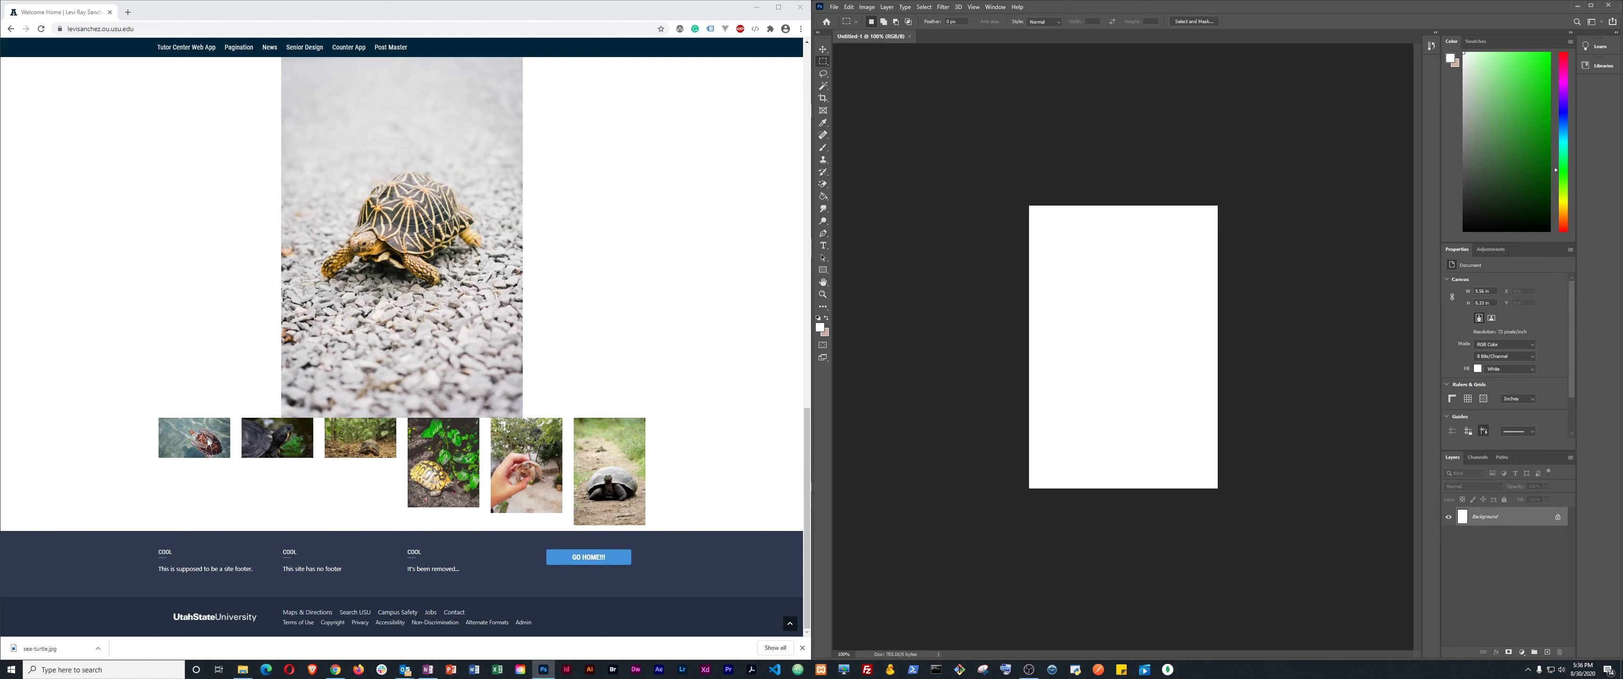
Step: Open the sea turtle thumbnail from the web page gallery in its own browser tab and view it
right_click(182, 436)
click(208, 439)
click(185, 16)
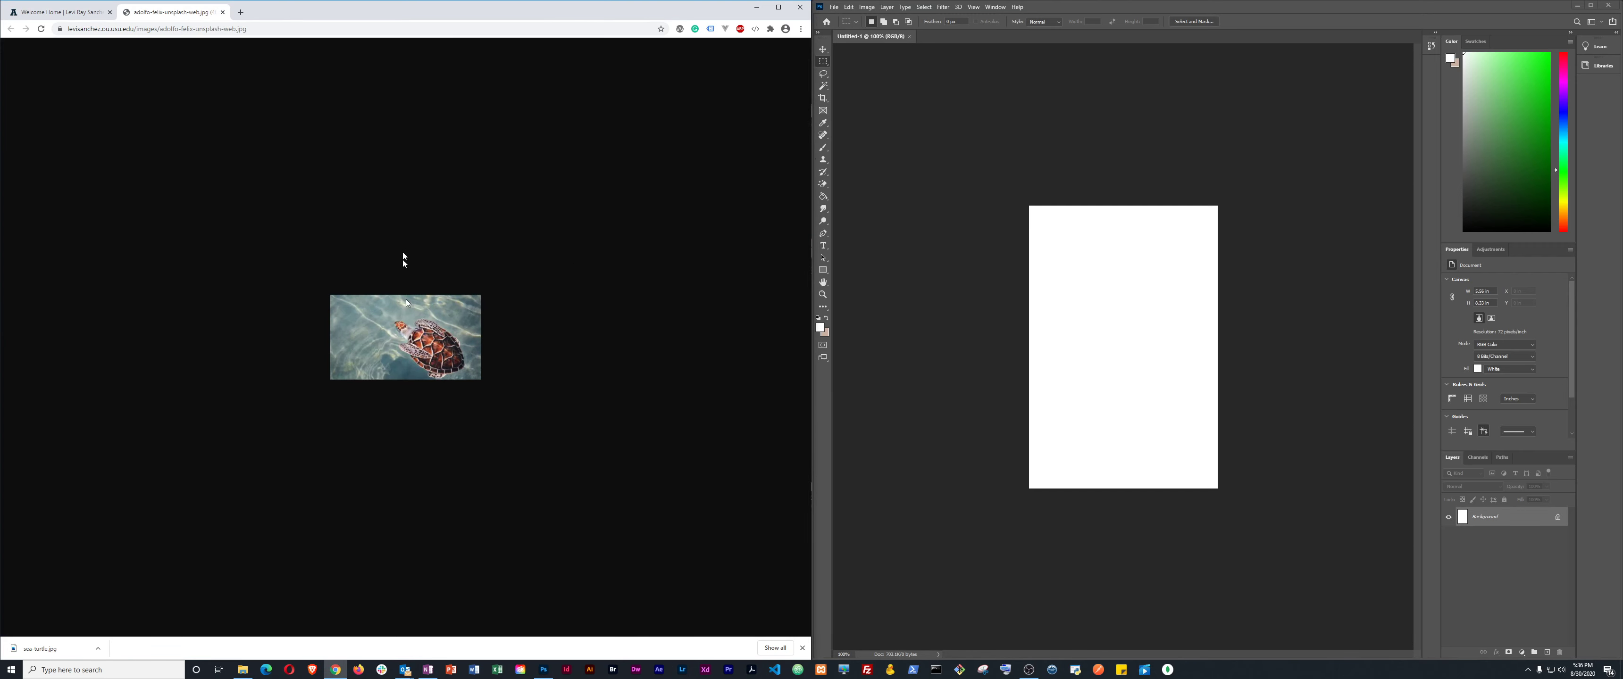
Step: Place sea-turtle.jpg from the recent files into the blank document as an embedded image
click(833, 6)
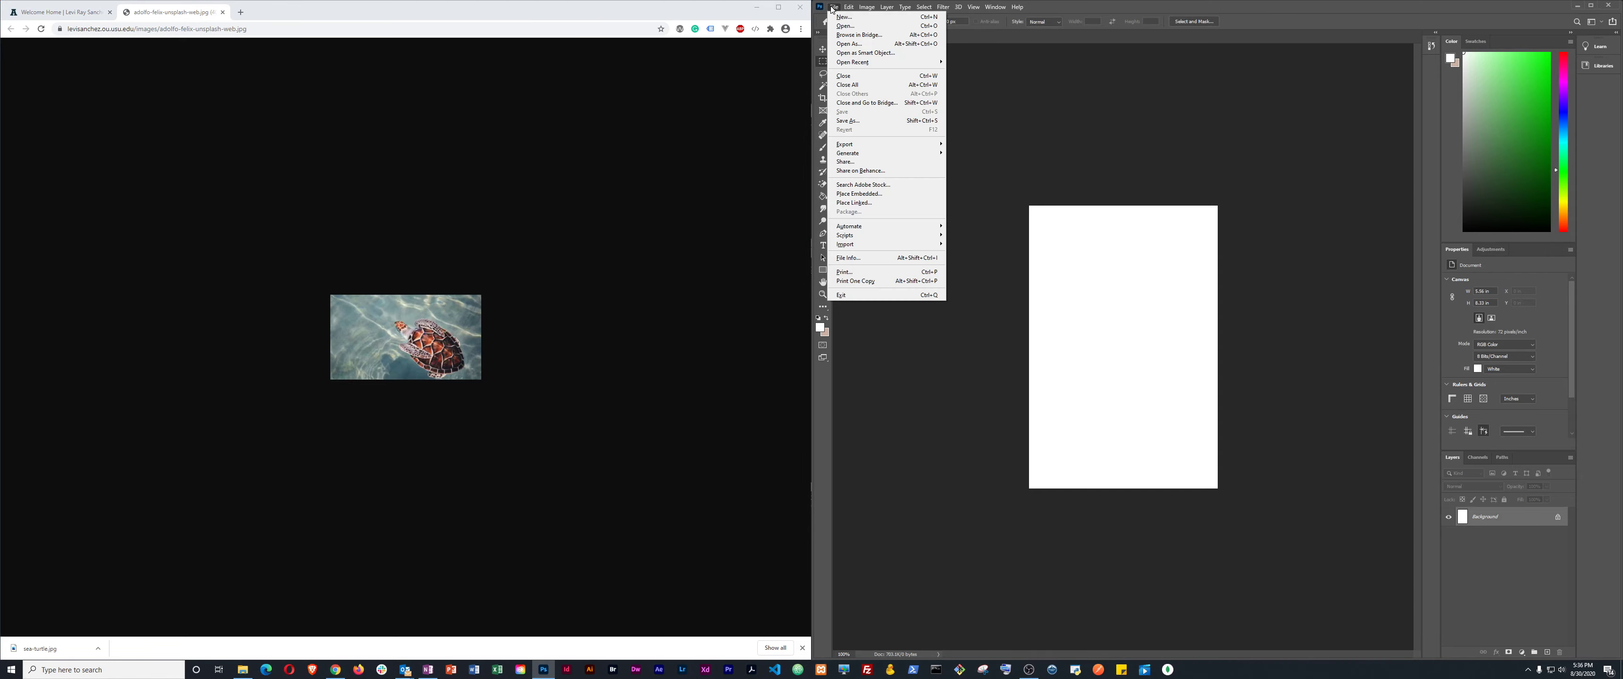
click(886, 194)
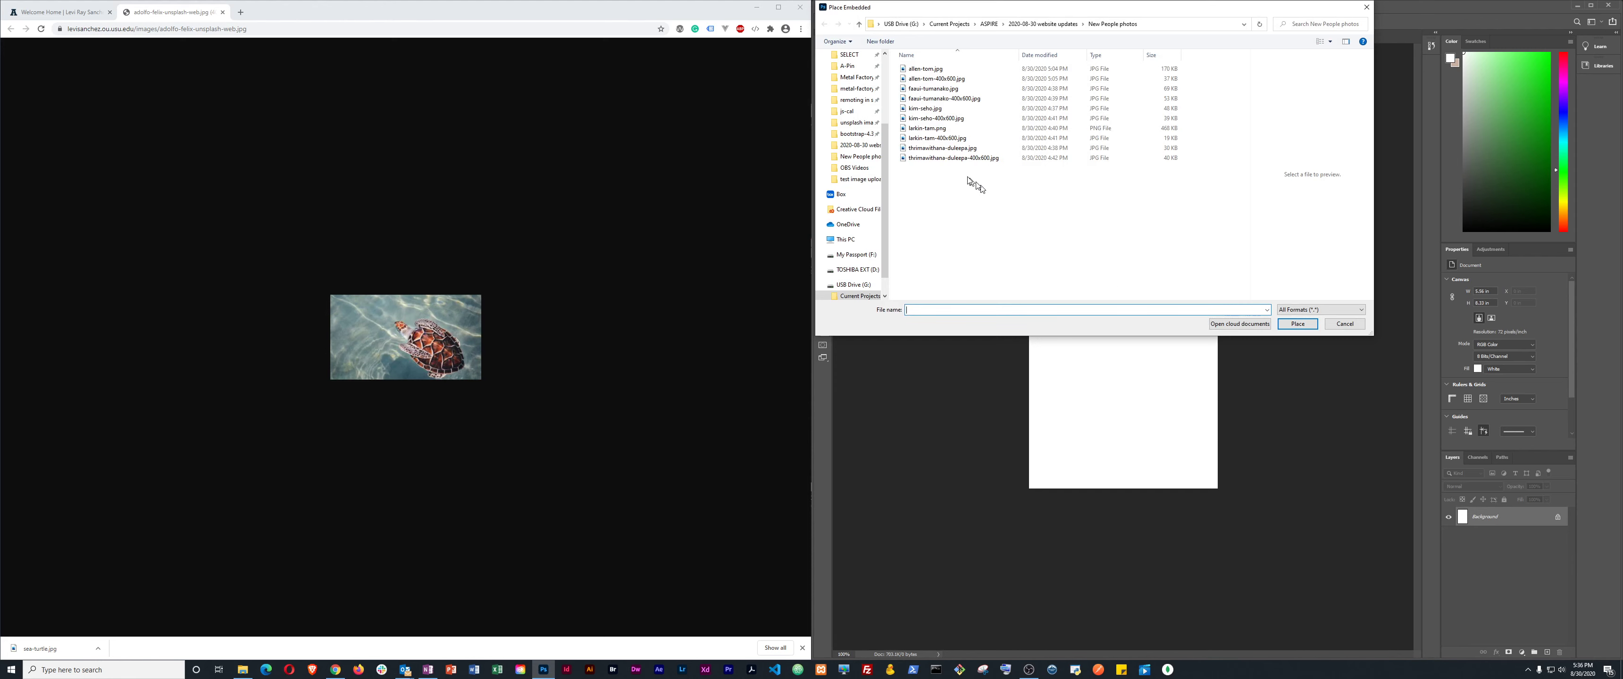
click(1044, 25)
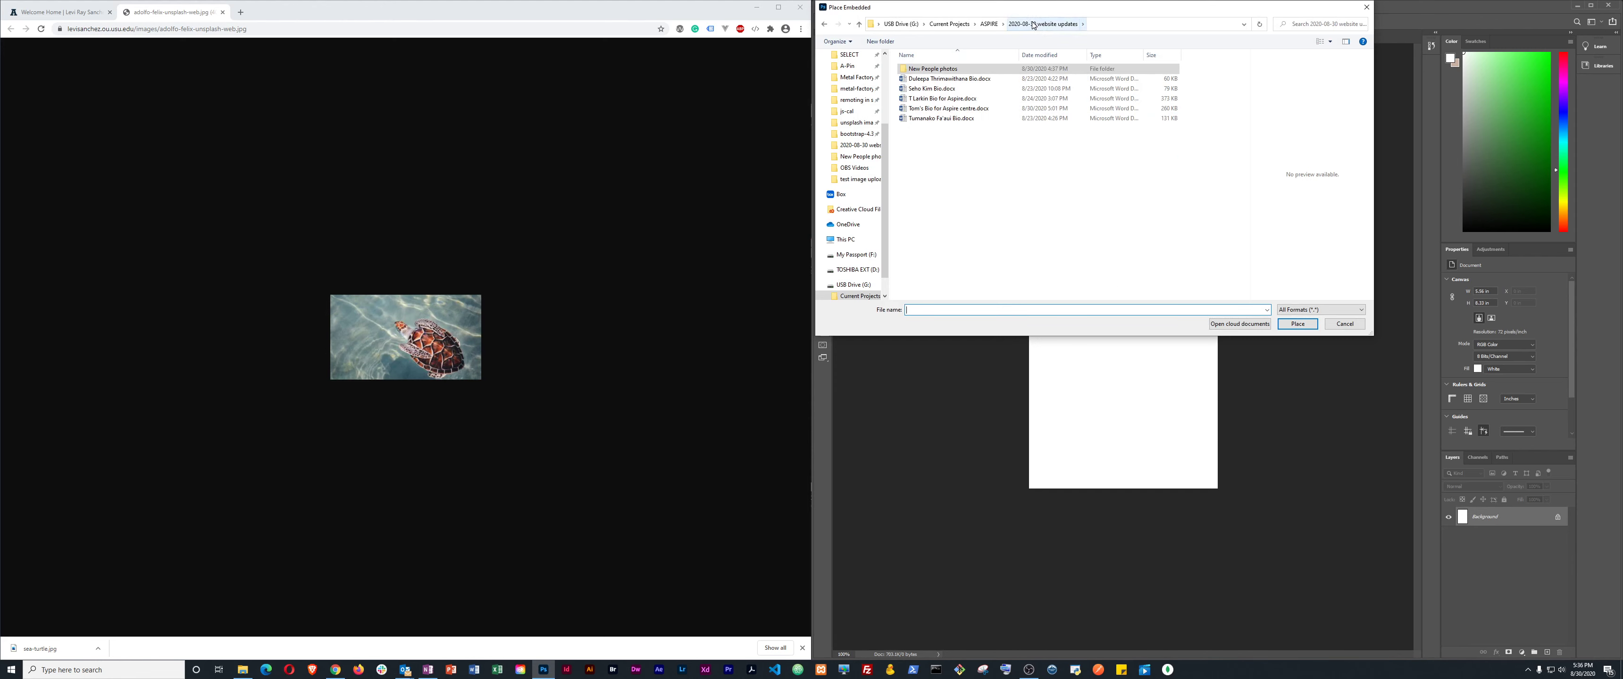
click(949, 24)
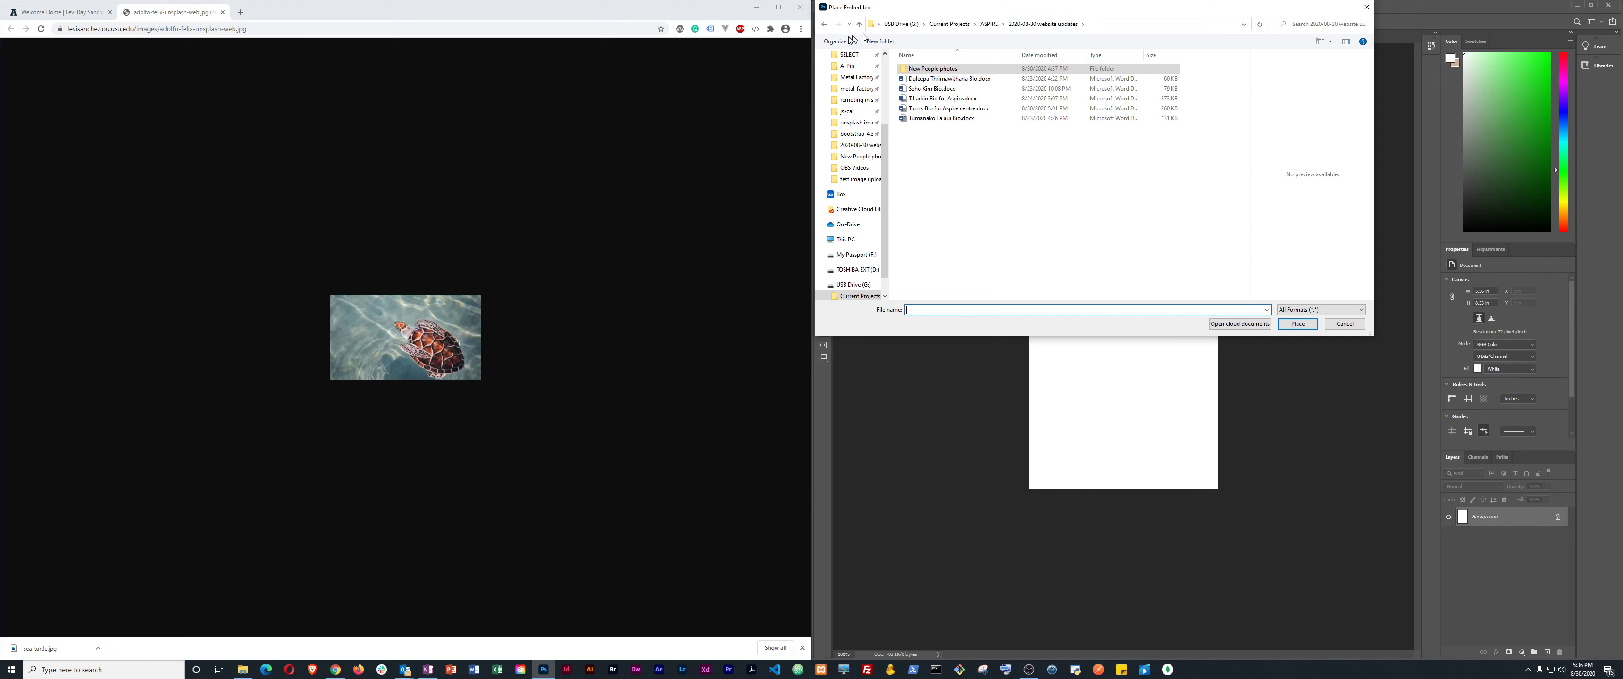
click(900, 24)
scroll(859, 92, up, 5)
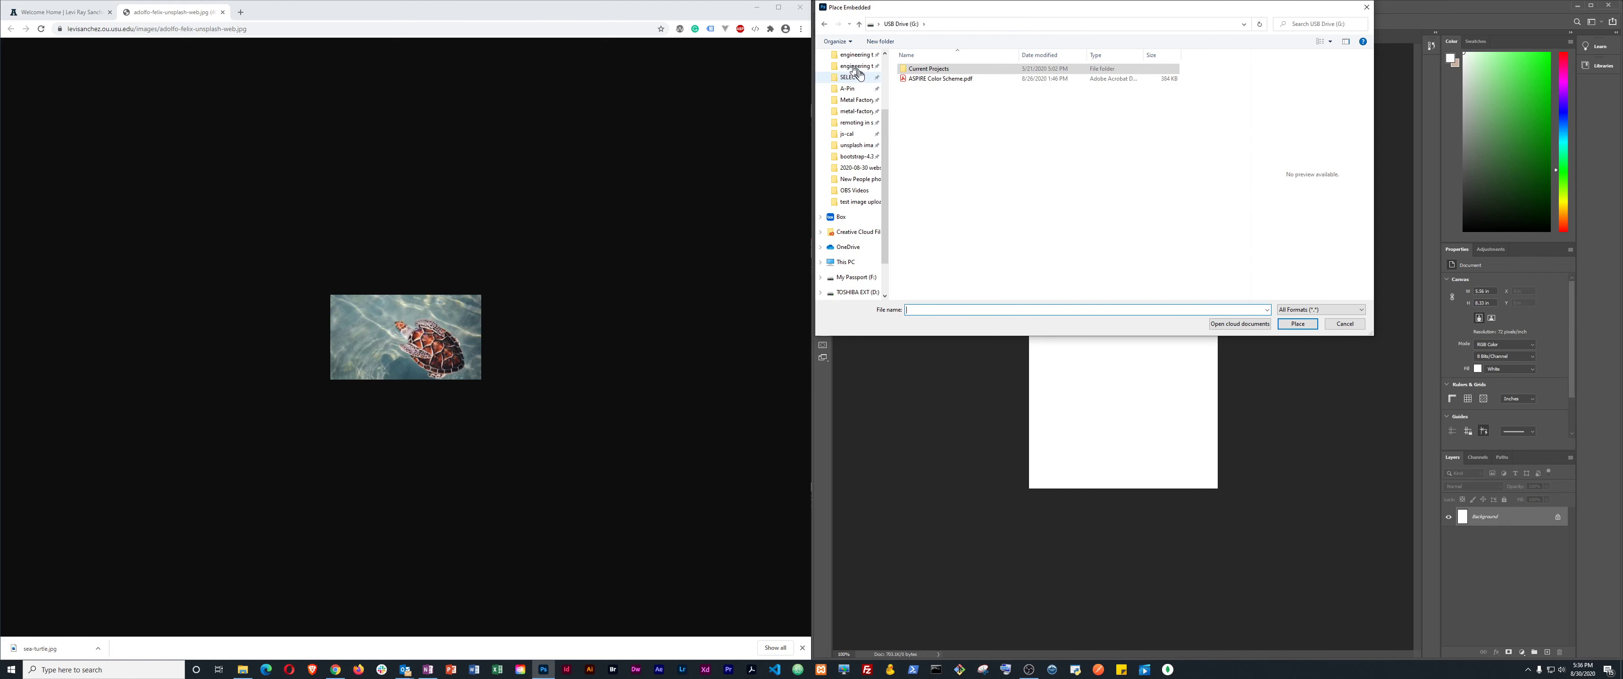
click(852, 62)
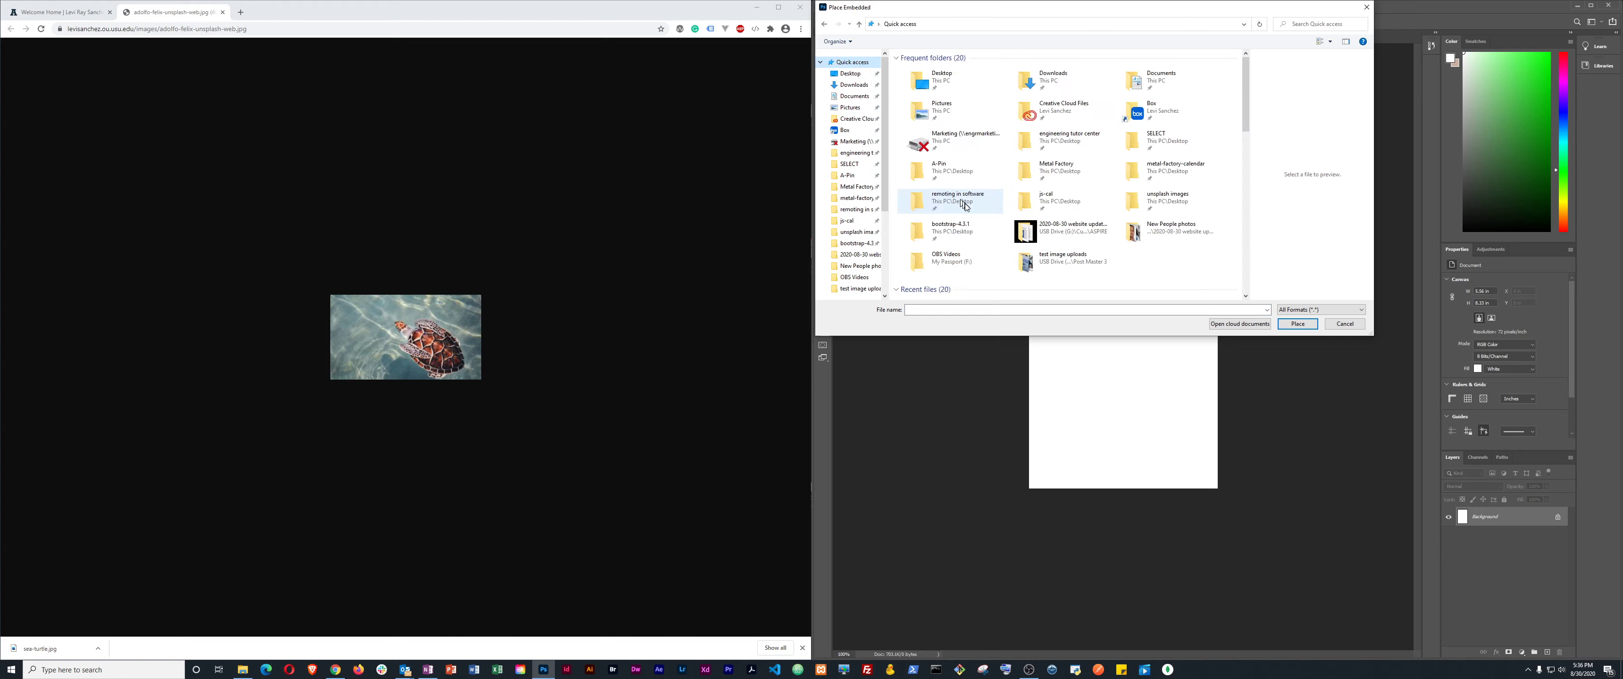
scroll(967, 208, down, 3)
scroll(951, 183, up, 1)
click(945, 196)
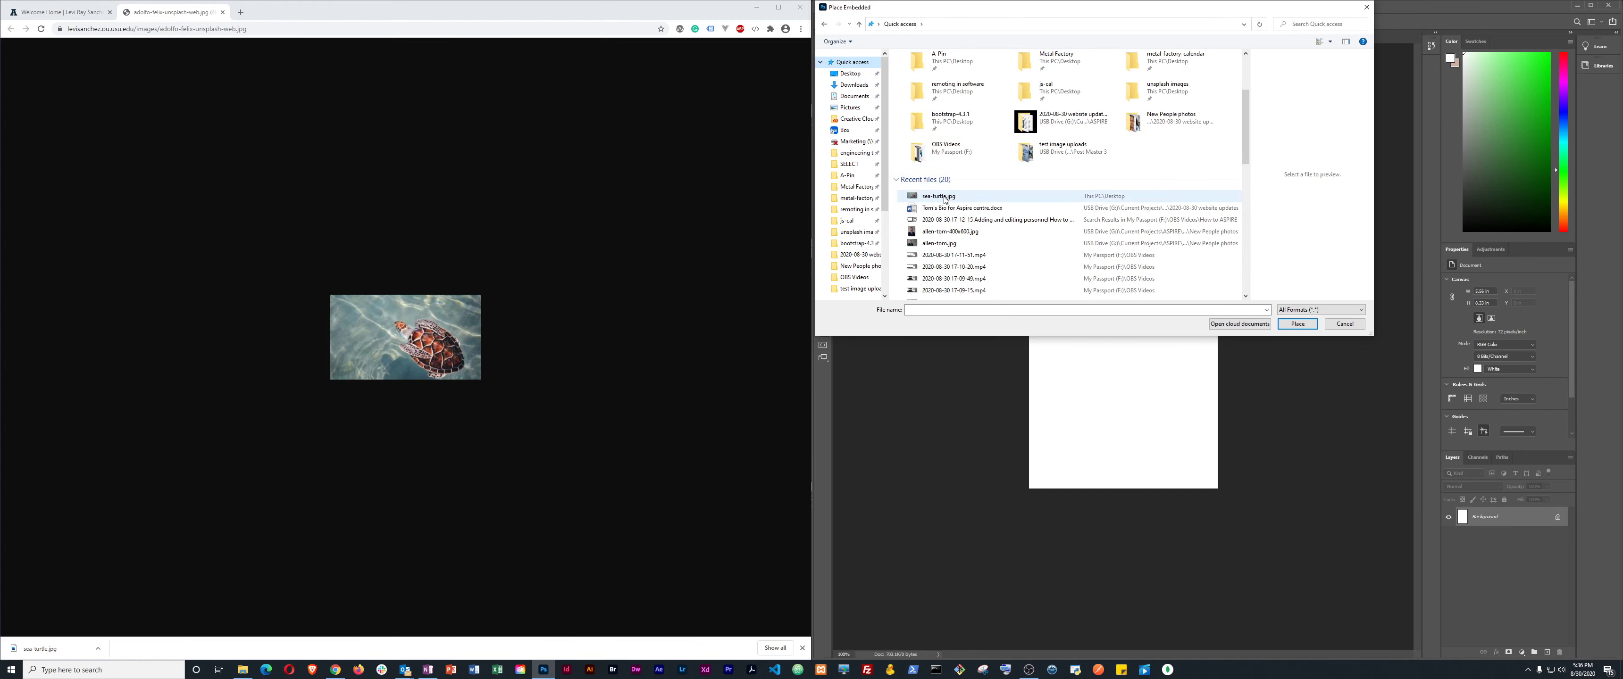
click(1296, 325)
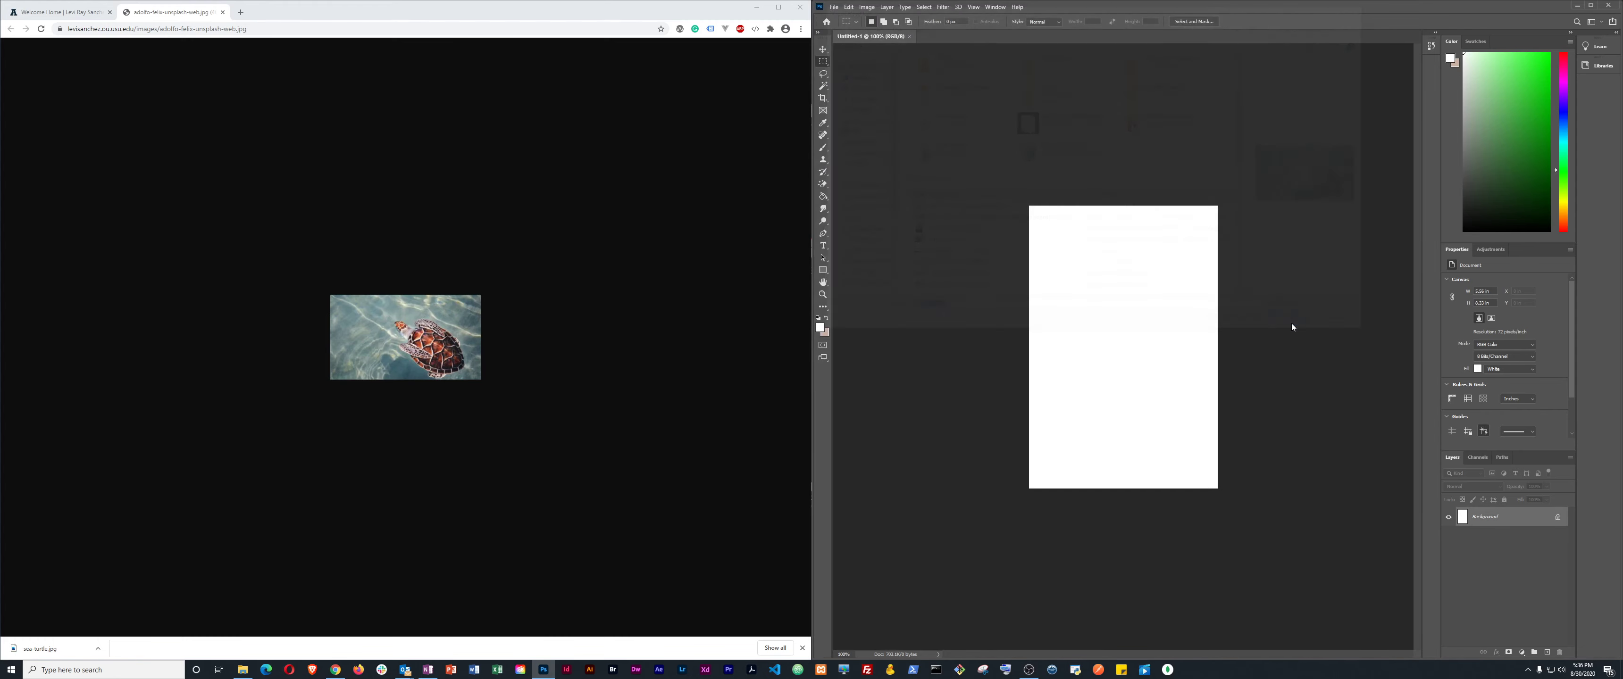
Step: Enlarge the placed sea turtle image proportionally until it covers the full width and height of the canvas
click(833, 6)
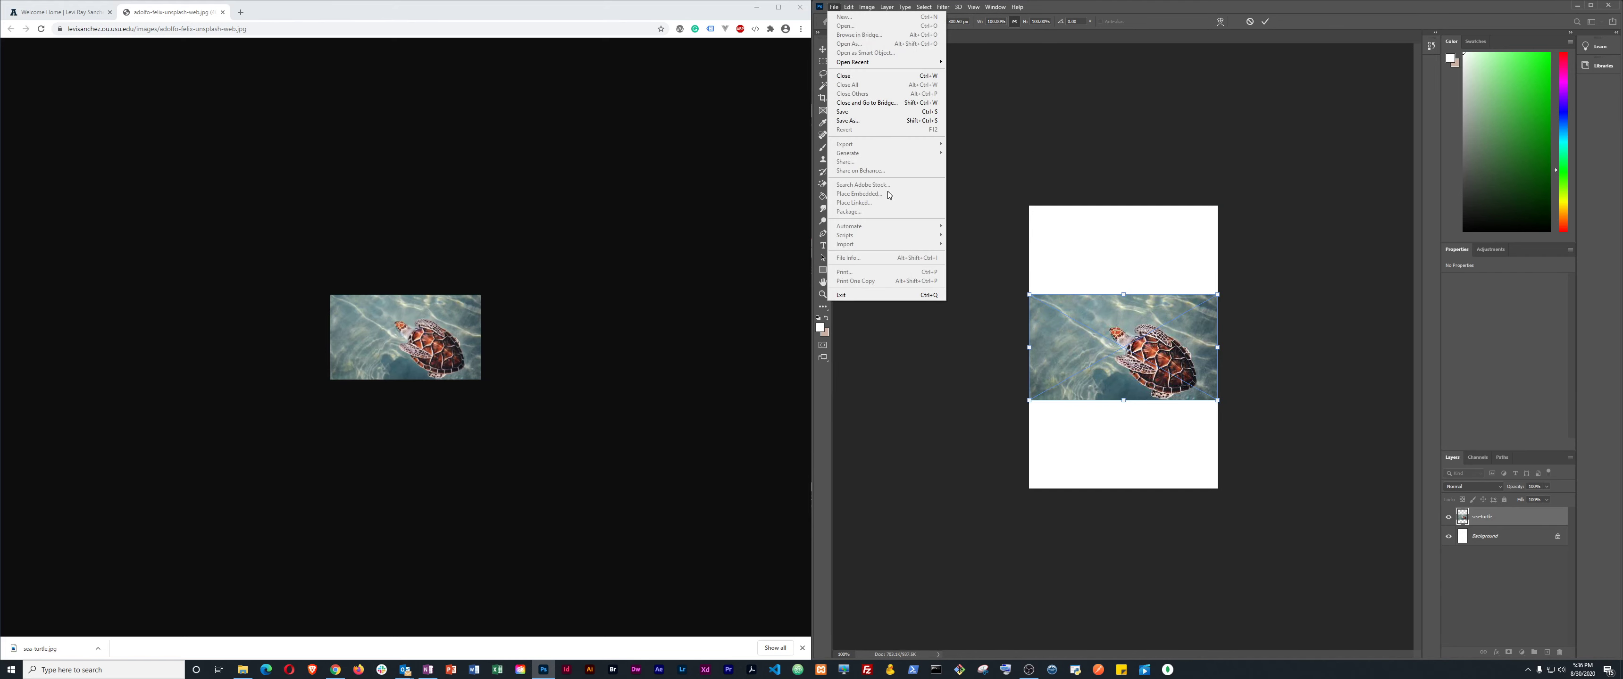
click(1112, 323)
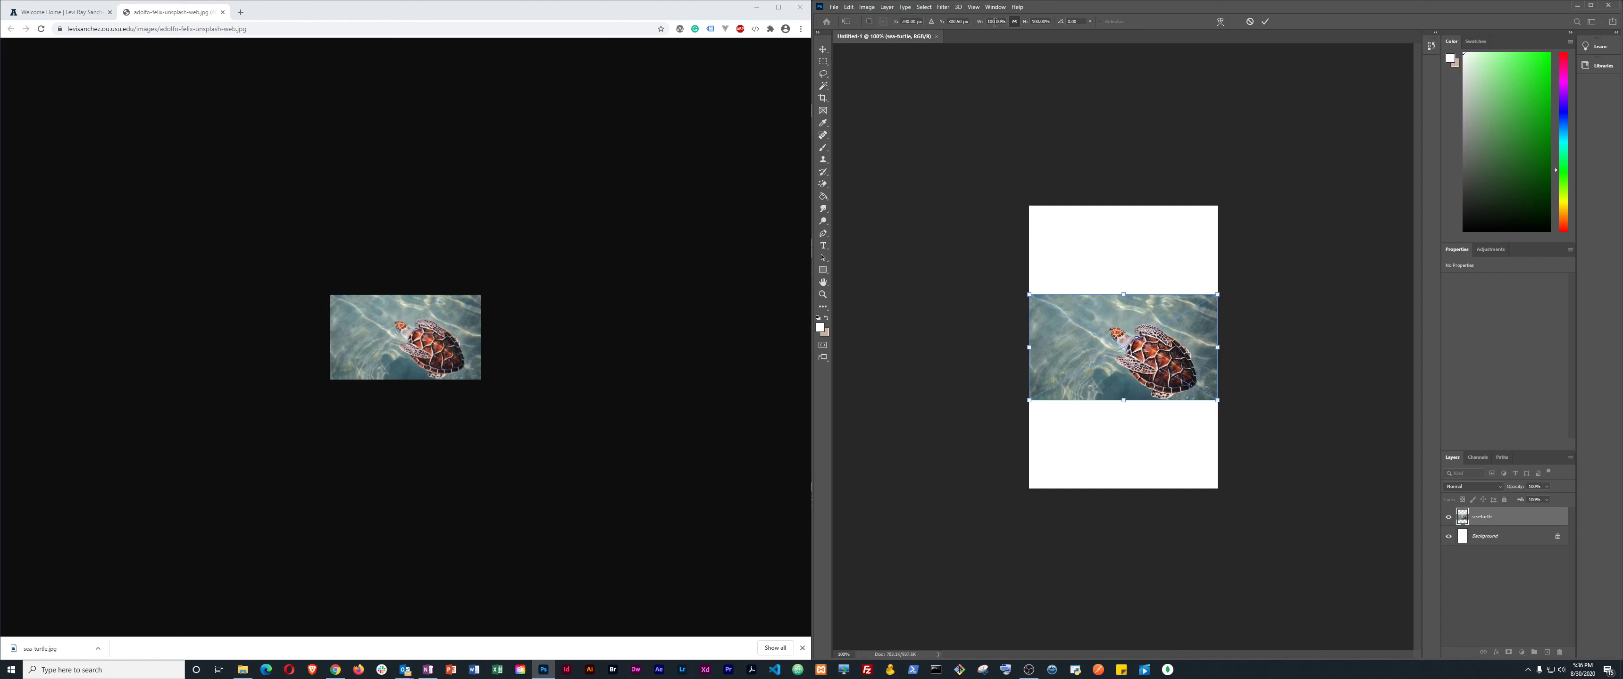
key(Up)
key(Up)
key(Up)
key(Up)
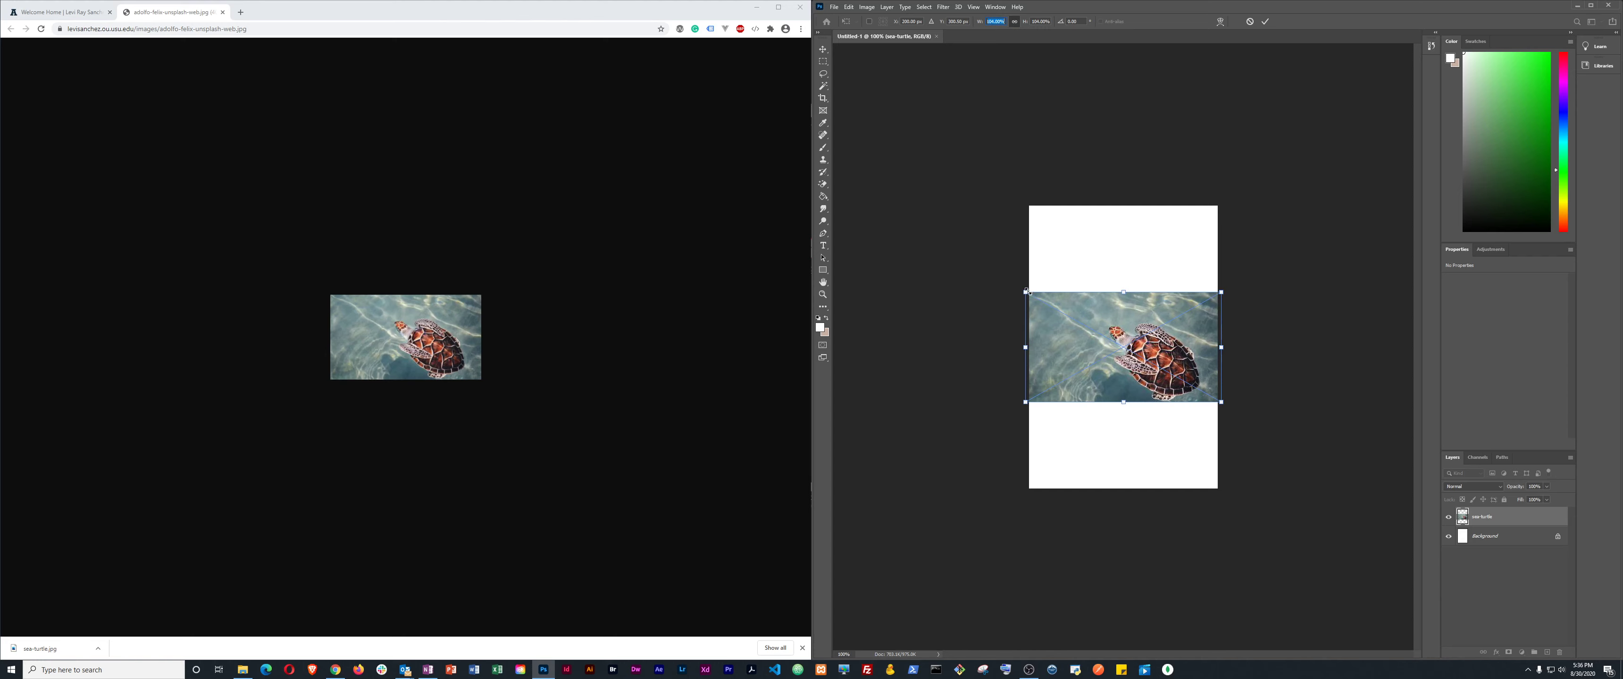
drag(1026, 293, 890, 174)
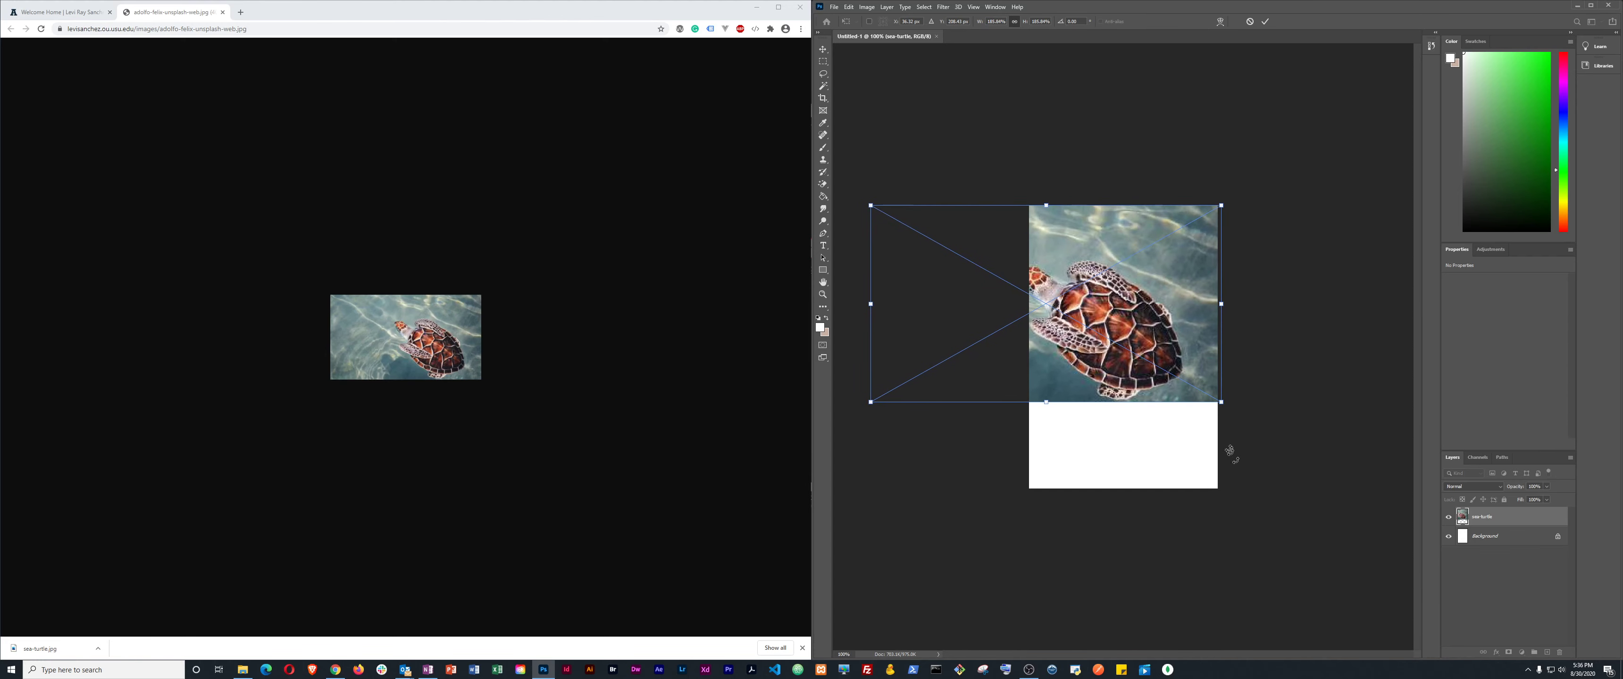
drag(1229, 411, 1352, 540)
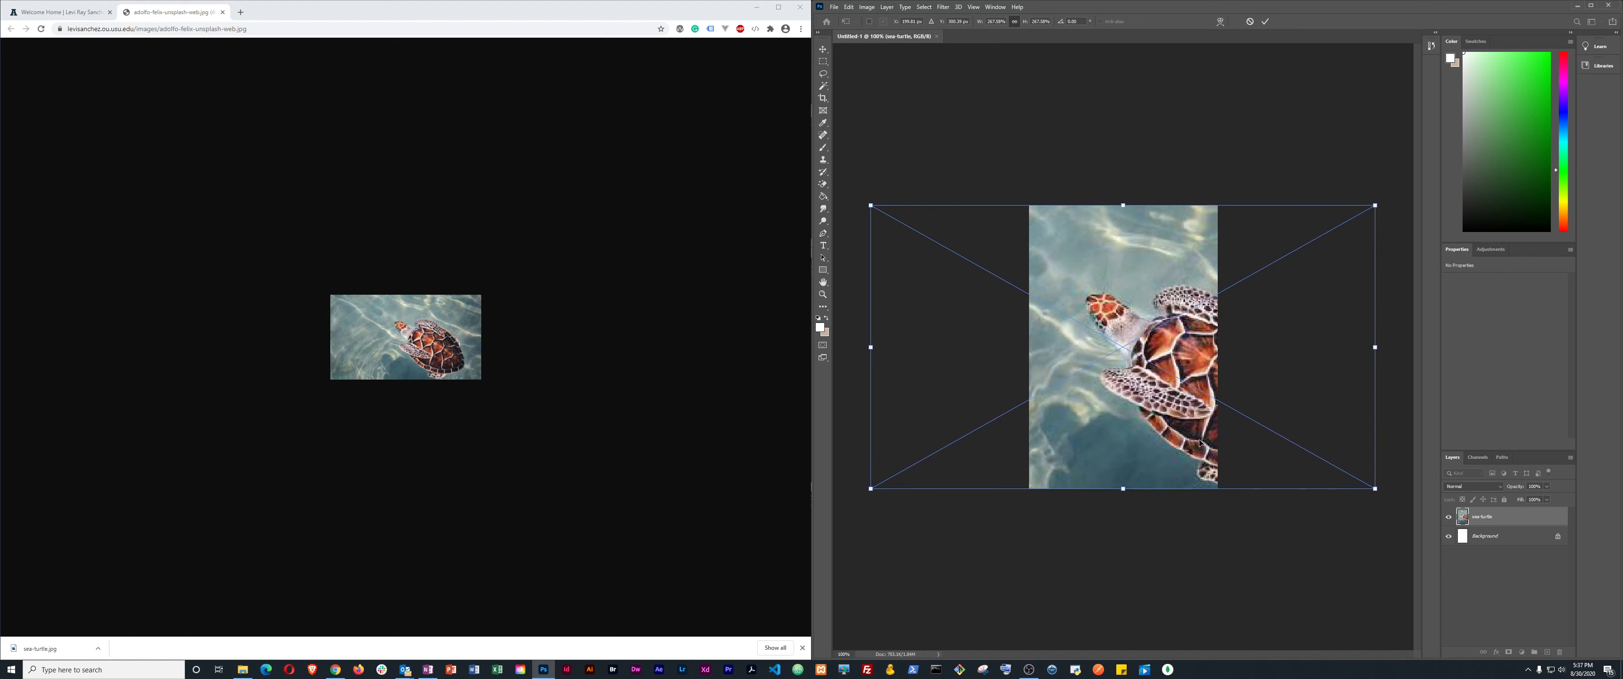
Step: Shift the sea turtle image left so the turtle's head and most of its shell fit the canvas, and commit the placement
drag(1172, 394, 1127, 393)
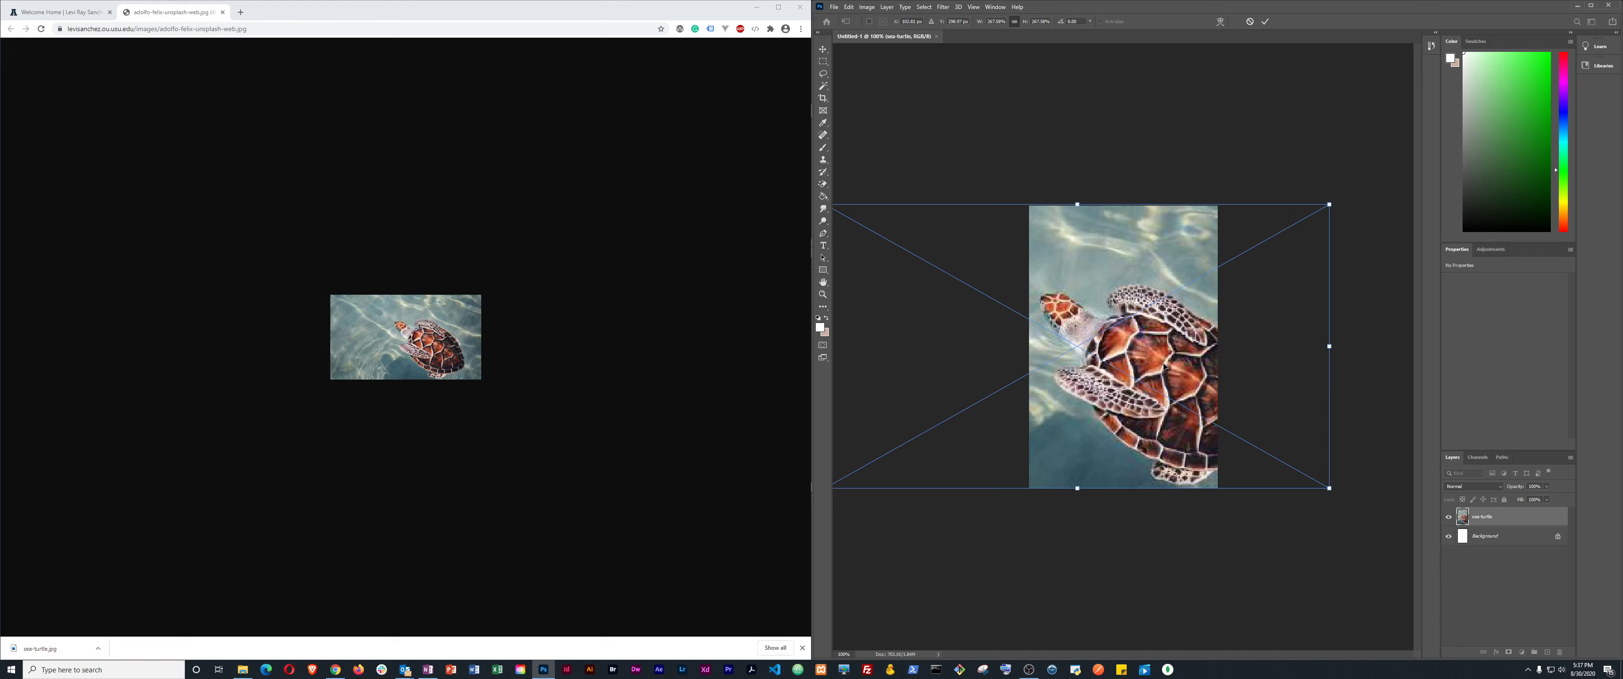
right_click(1118, 347)
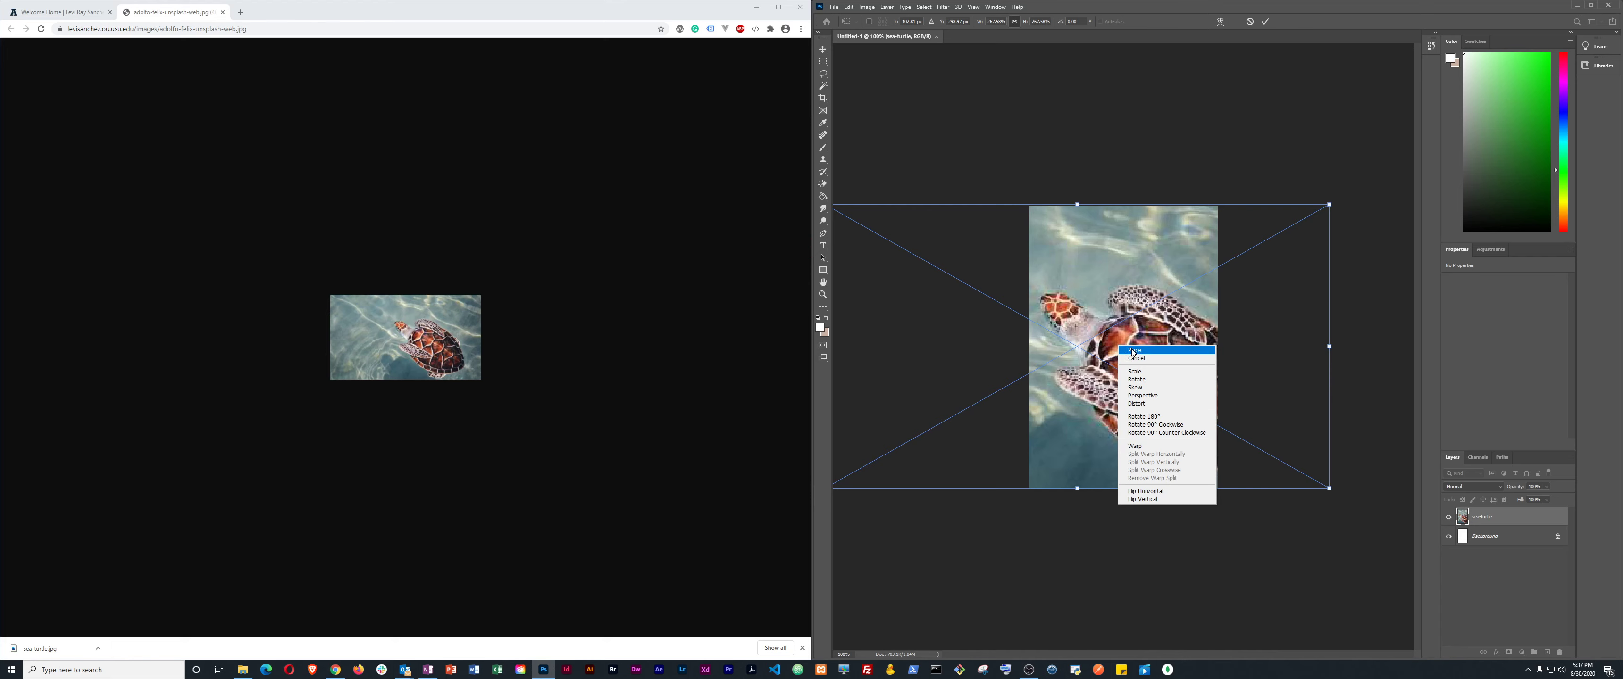
click(1153, 351)
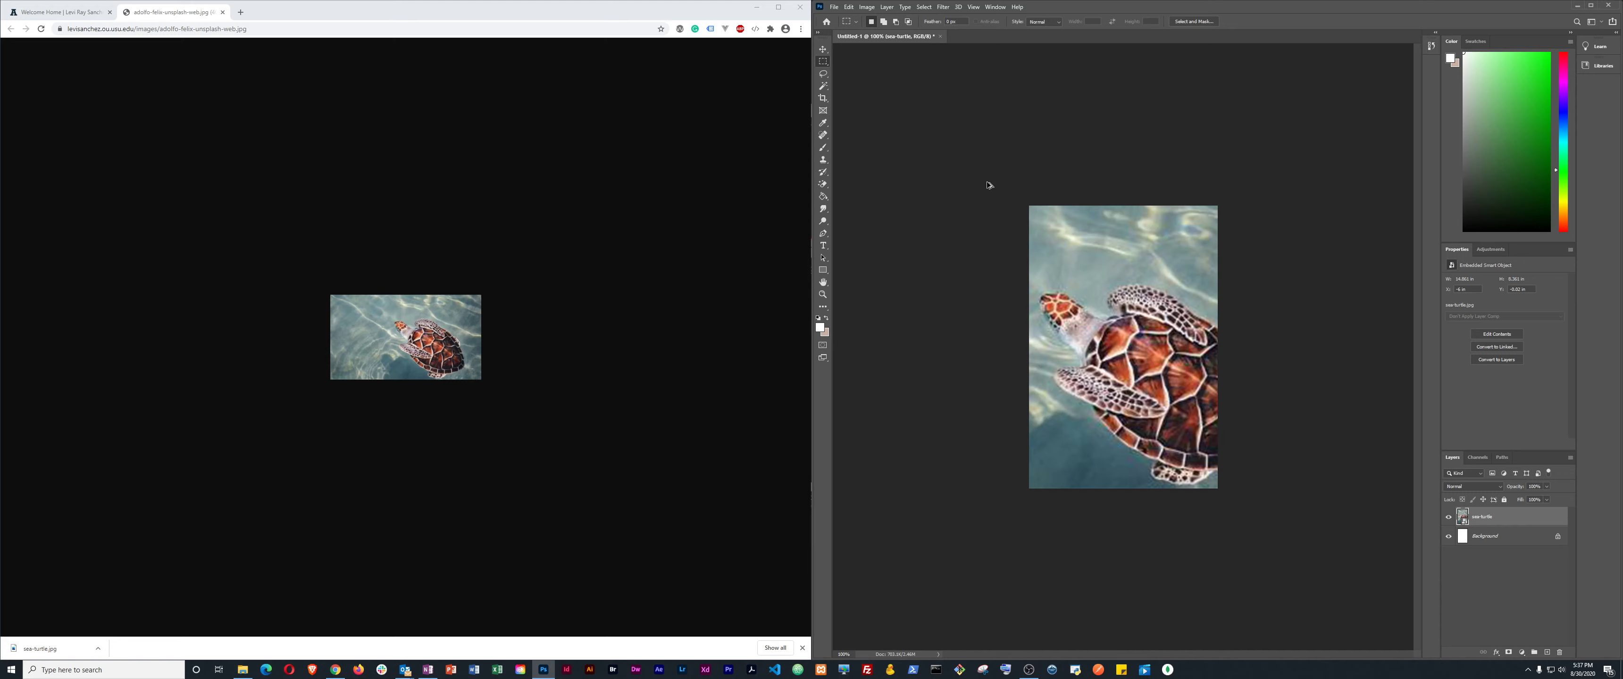
Step: Export the canvas with Save for Web as a JPEG named sea-turtle-400x600 in the Desktop folder
key(ctrl+alt+shift+s)
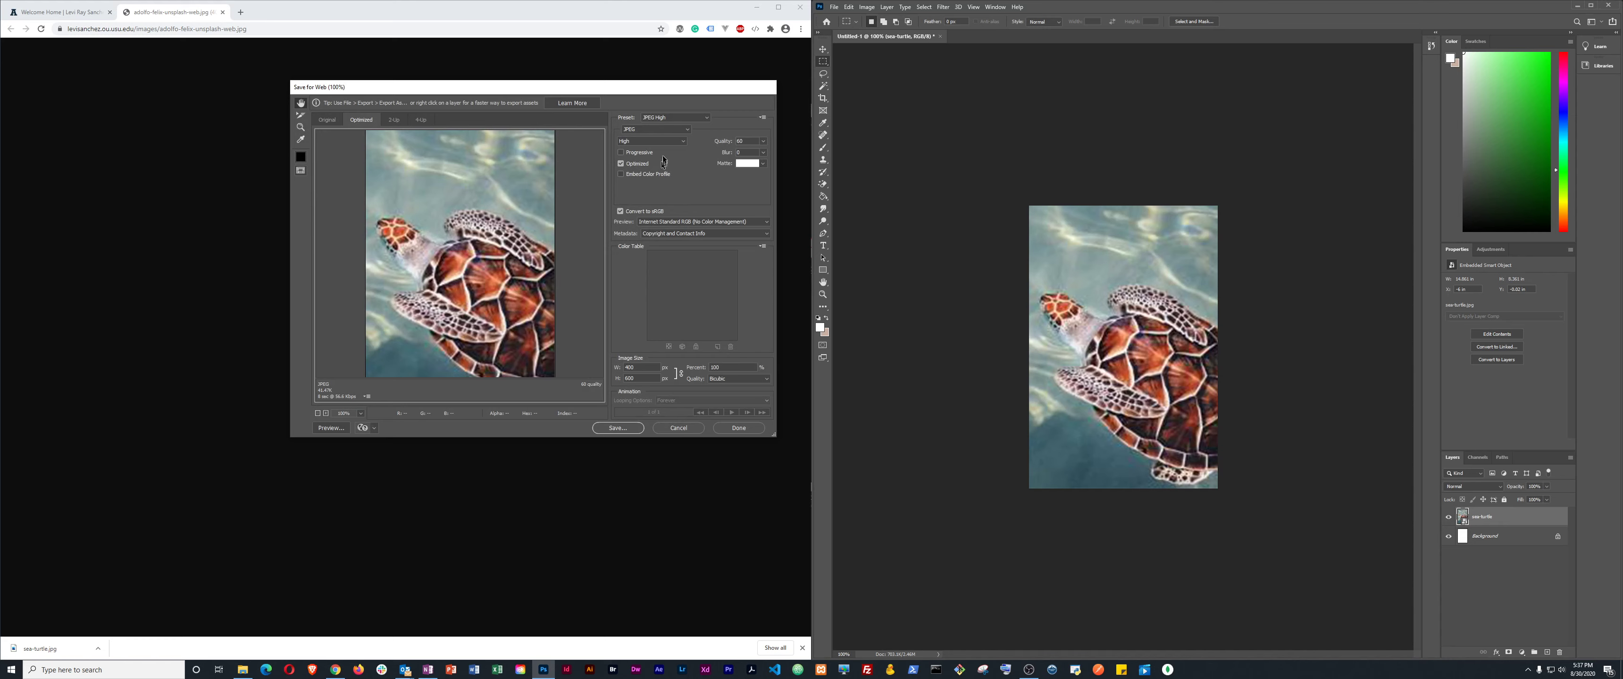
click(614, 429)
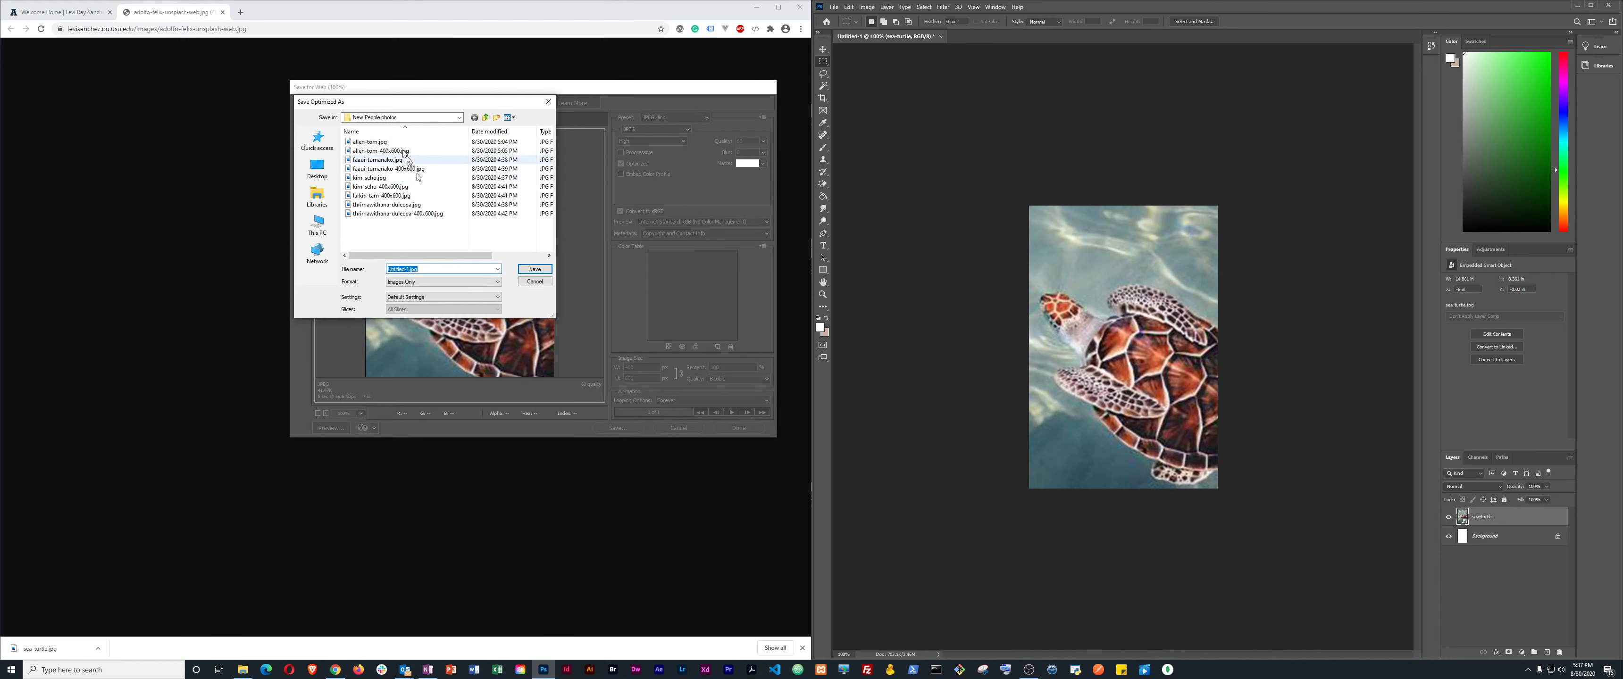
click(326, 161)
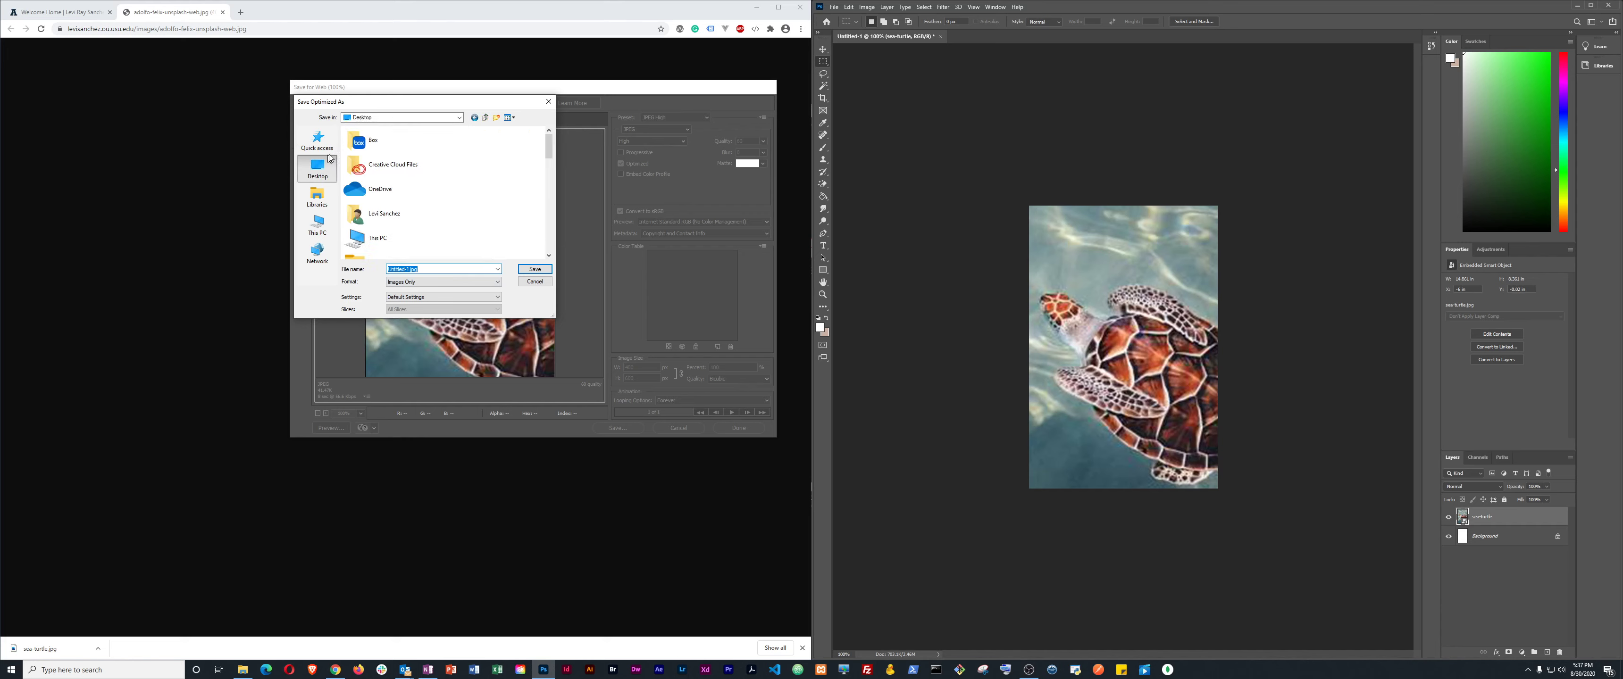
click(318, 224)
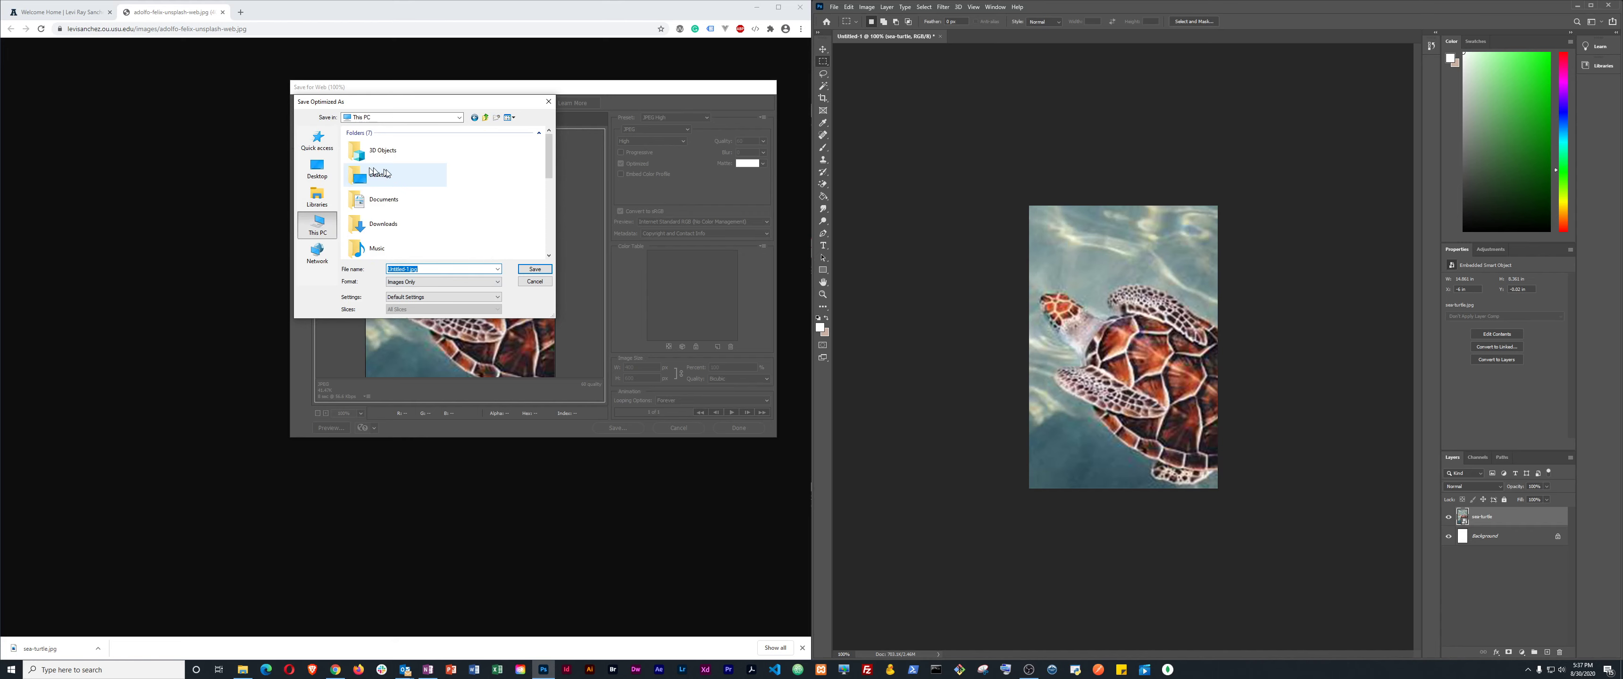
click(400, 180)
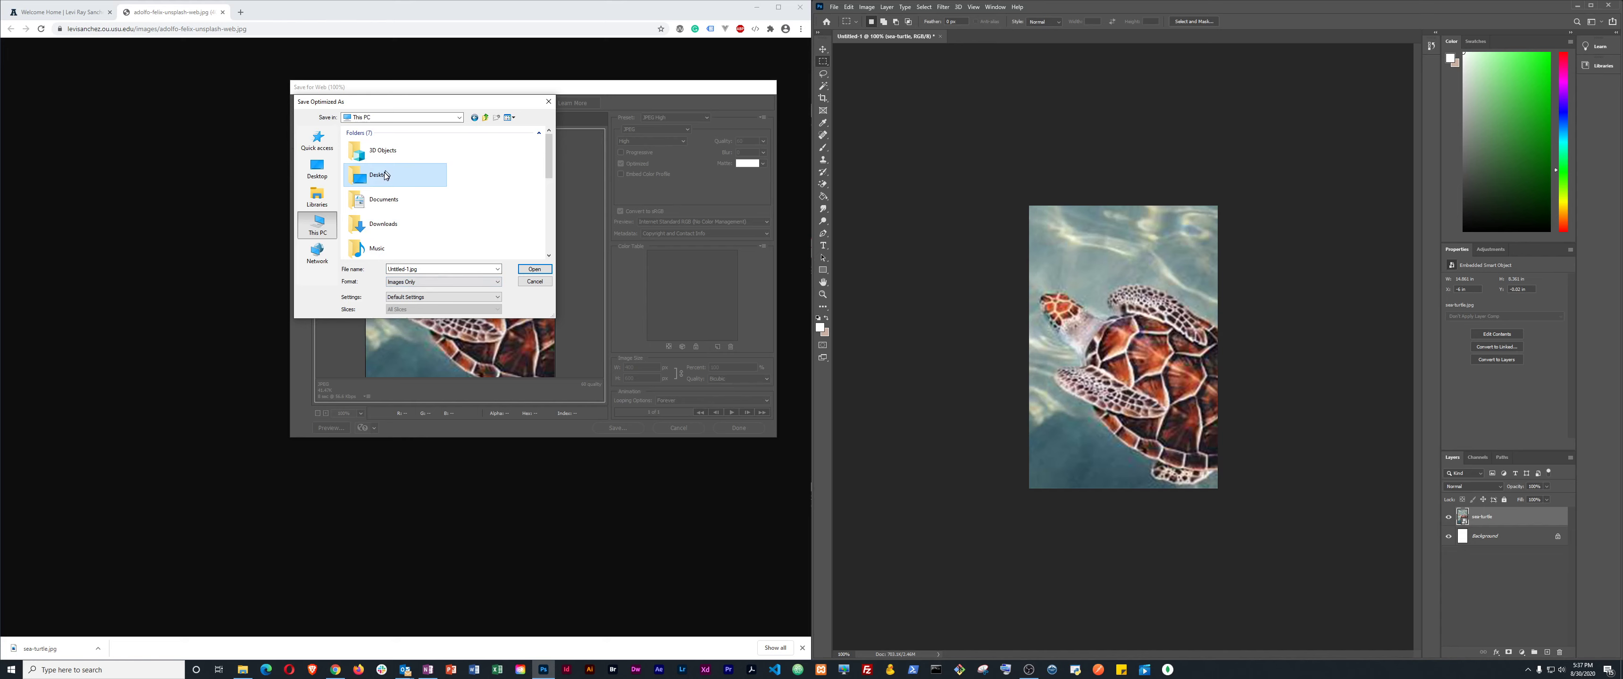
click(532, 269)
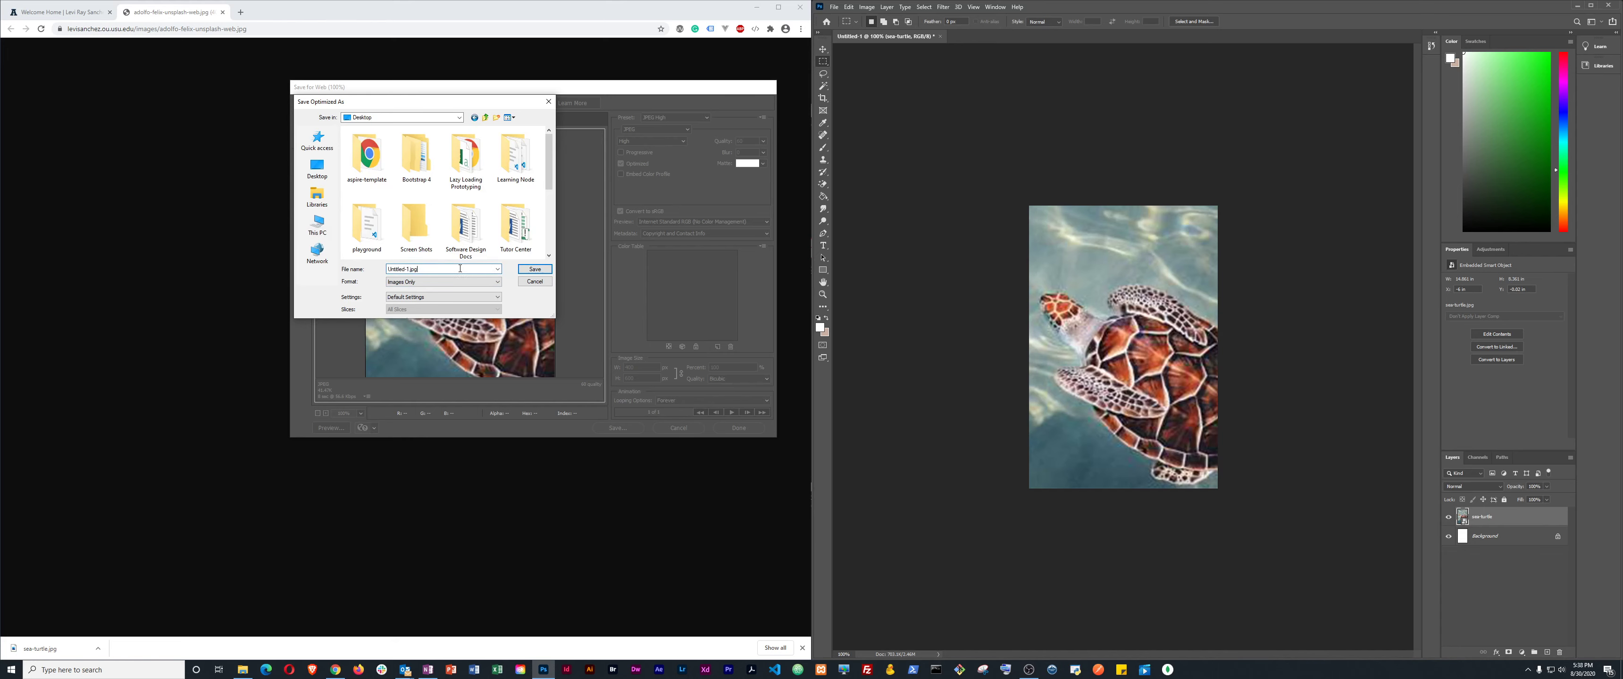
text(se)
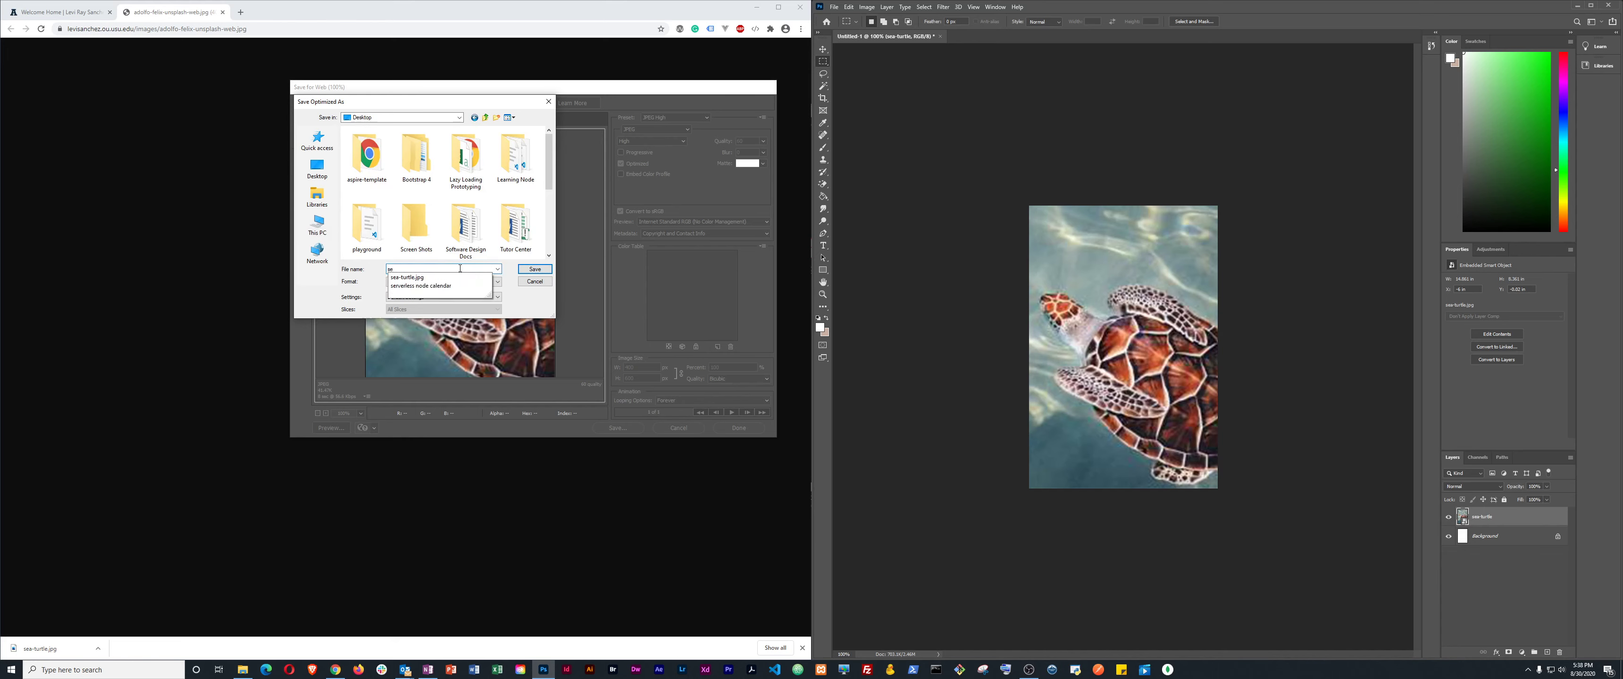
text(a-turtle)
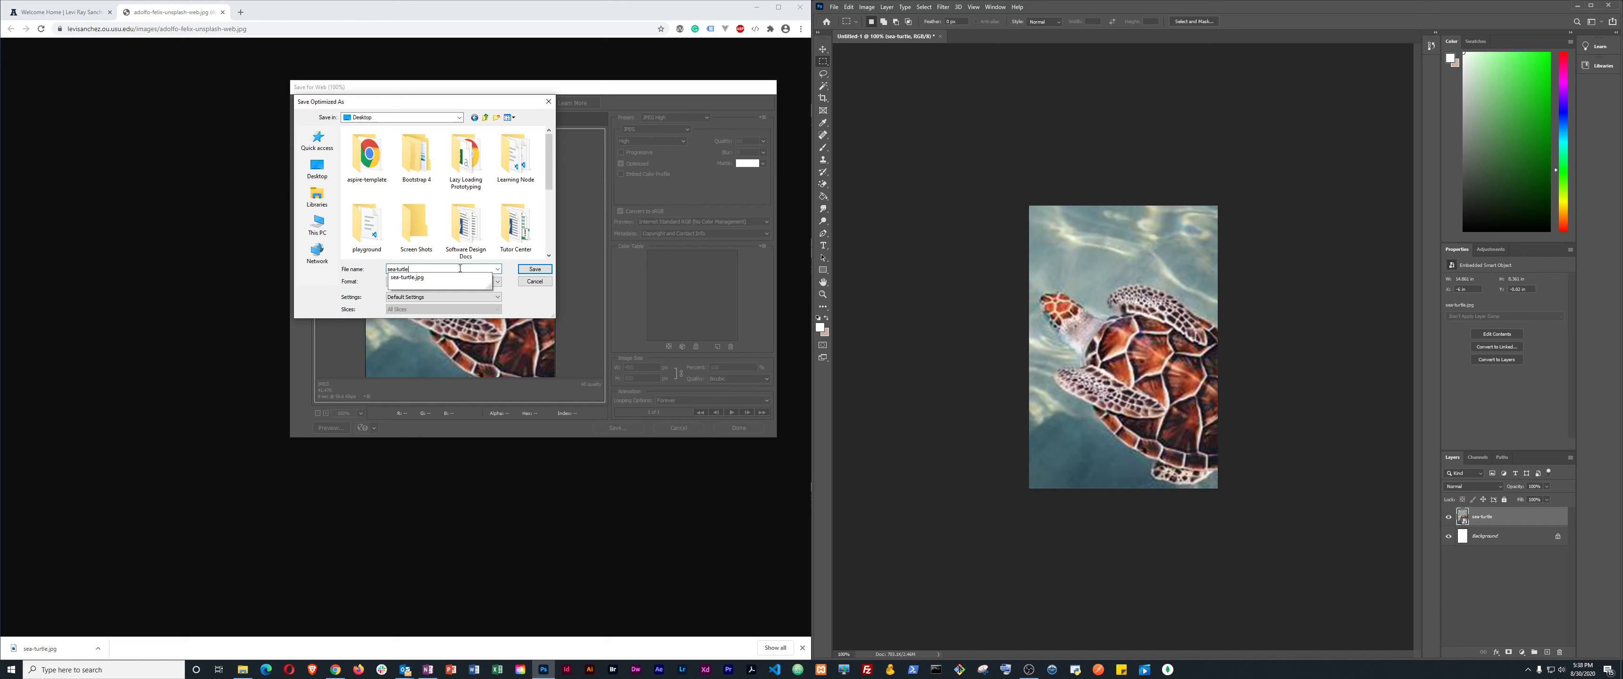
text(-400x600)
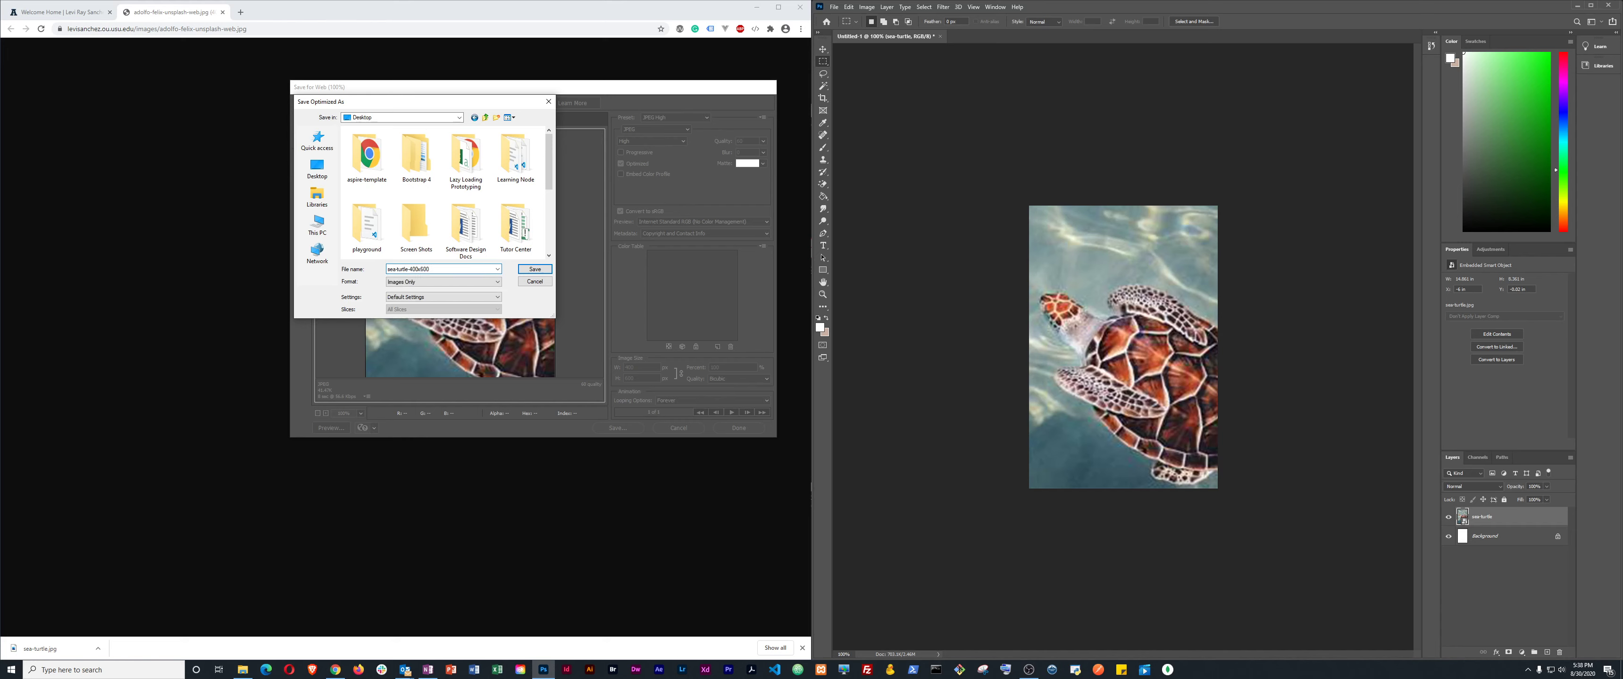
click(535, 270)
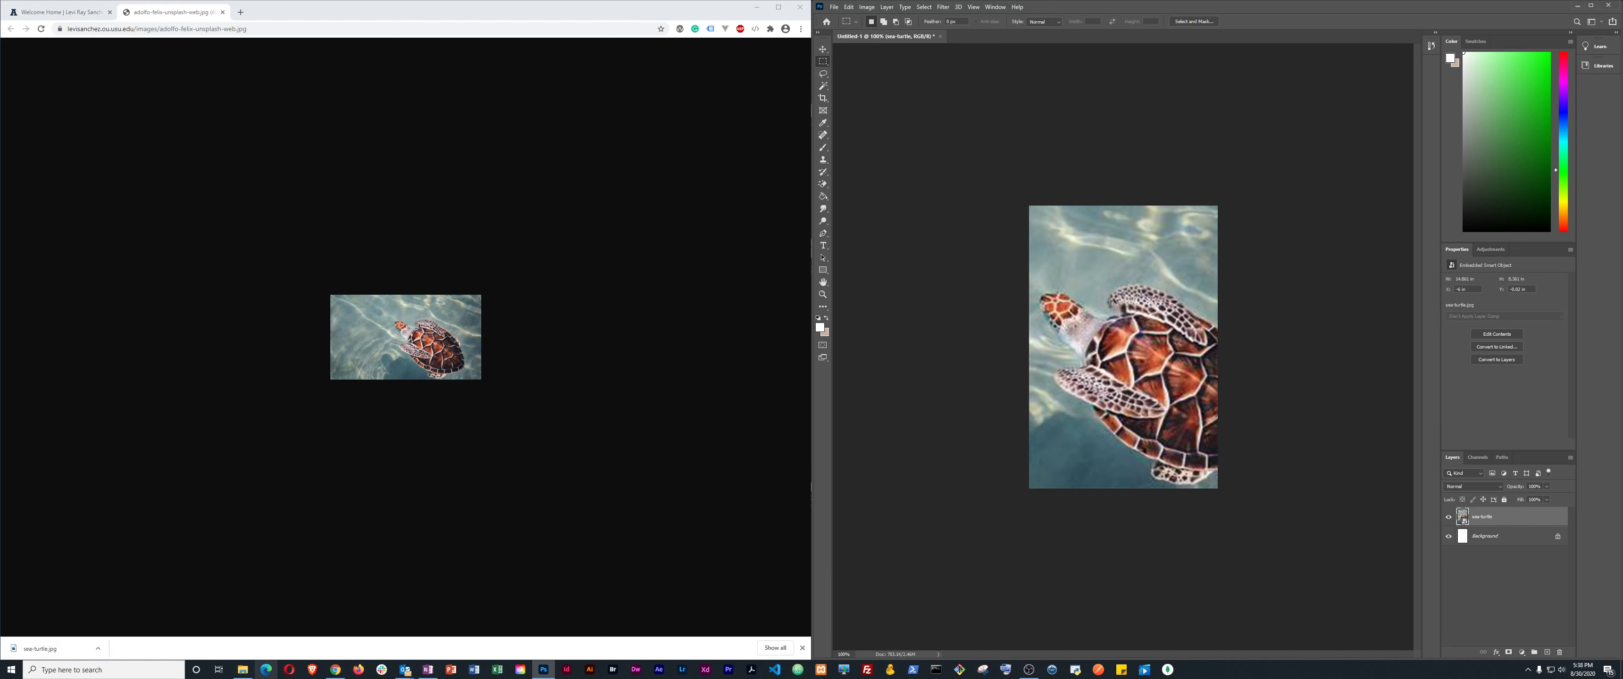
Step: Find the exported sea-turtle-400x600.jpg in File Explorer, view it in Photos, and close both windows
right_click(241, 672)
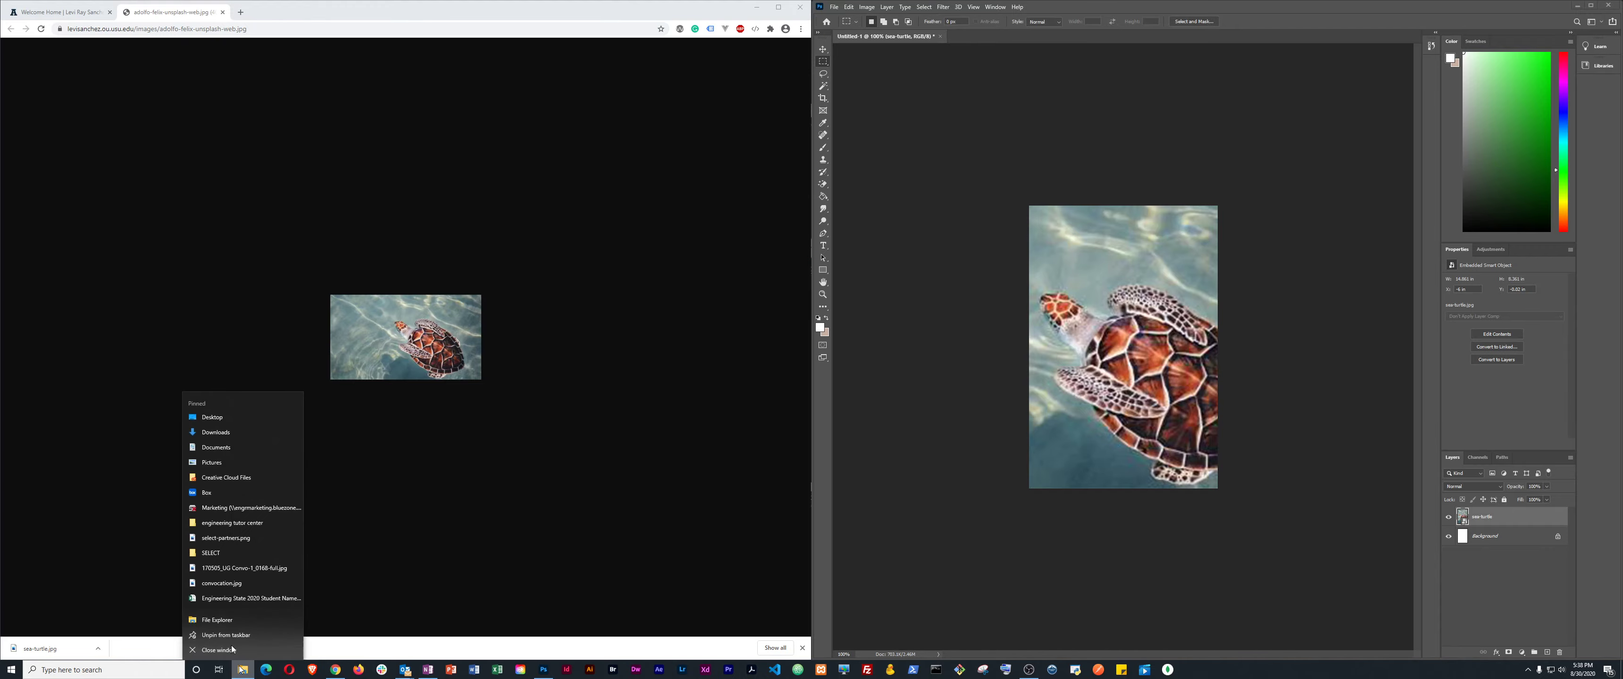
click(226, 618)
scroll(644, 411, down, 3)
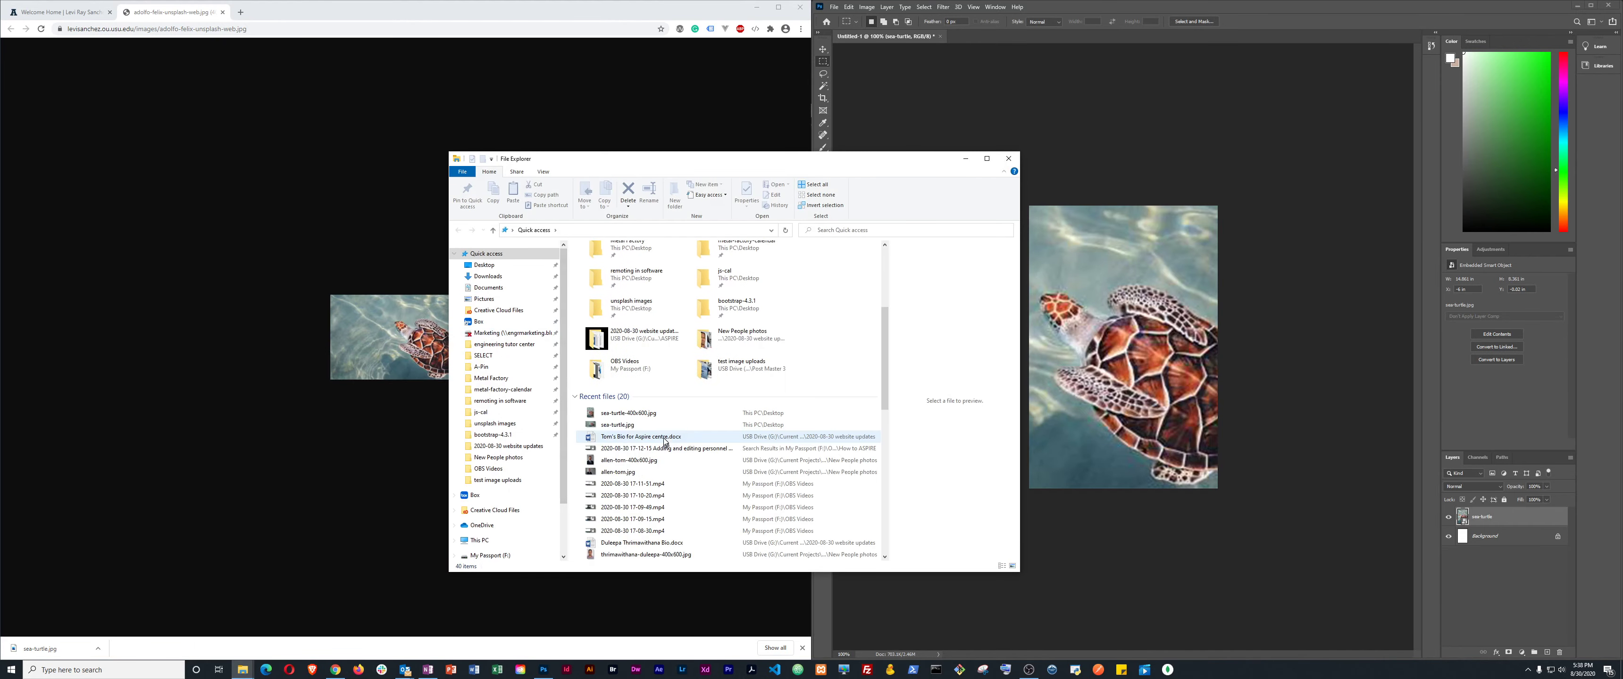
click(643, 413)
key(super+shift+s)
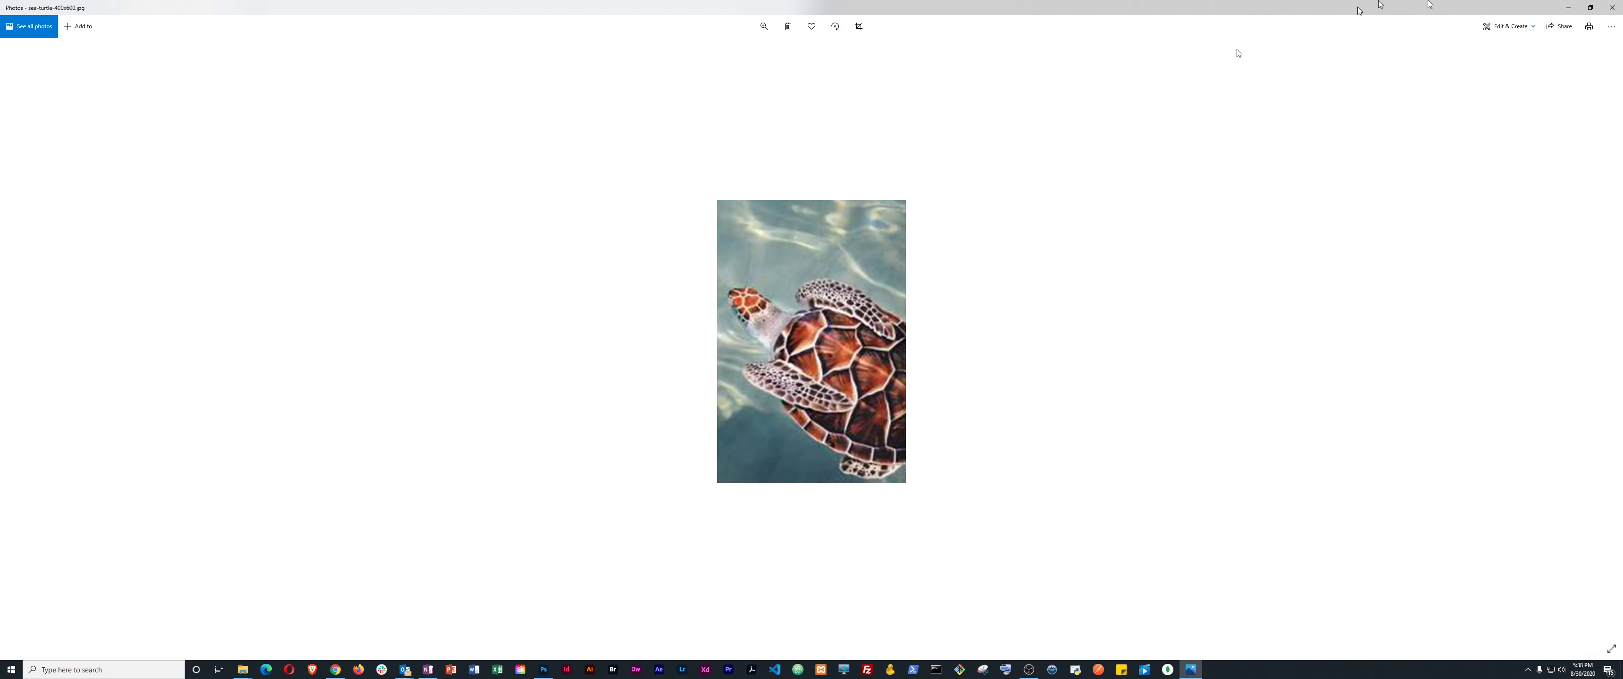
click(1612, 7)
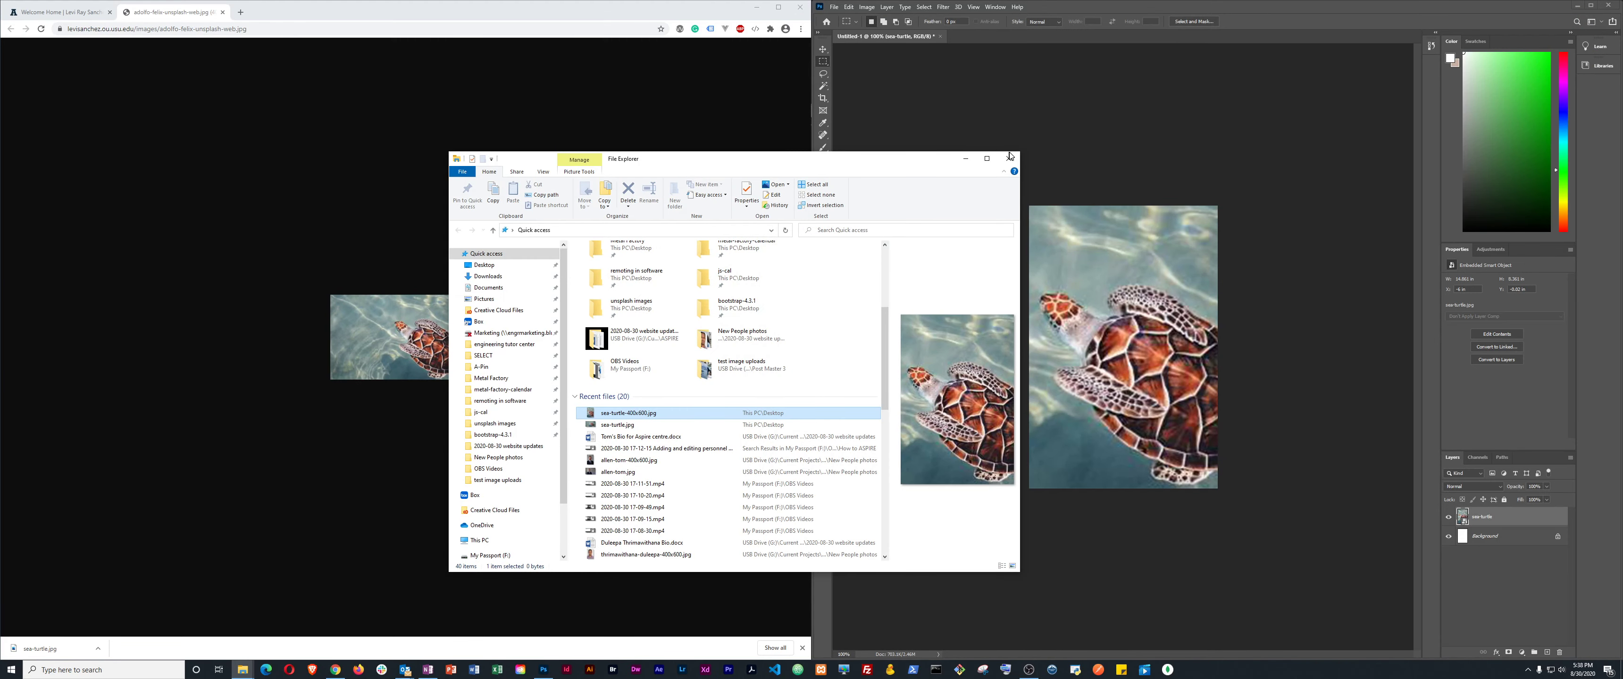
click(1009, 158)
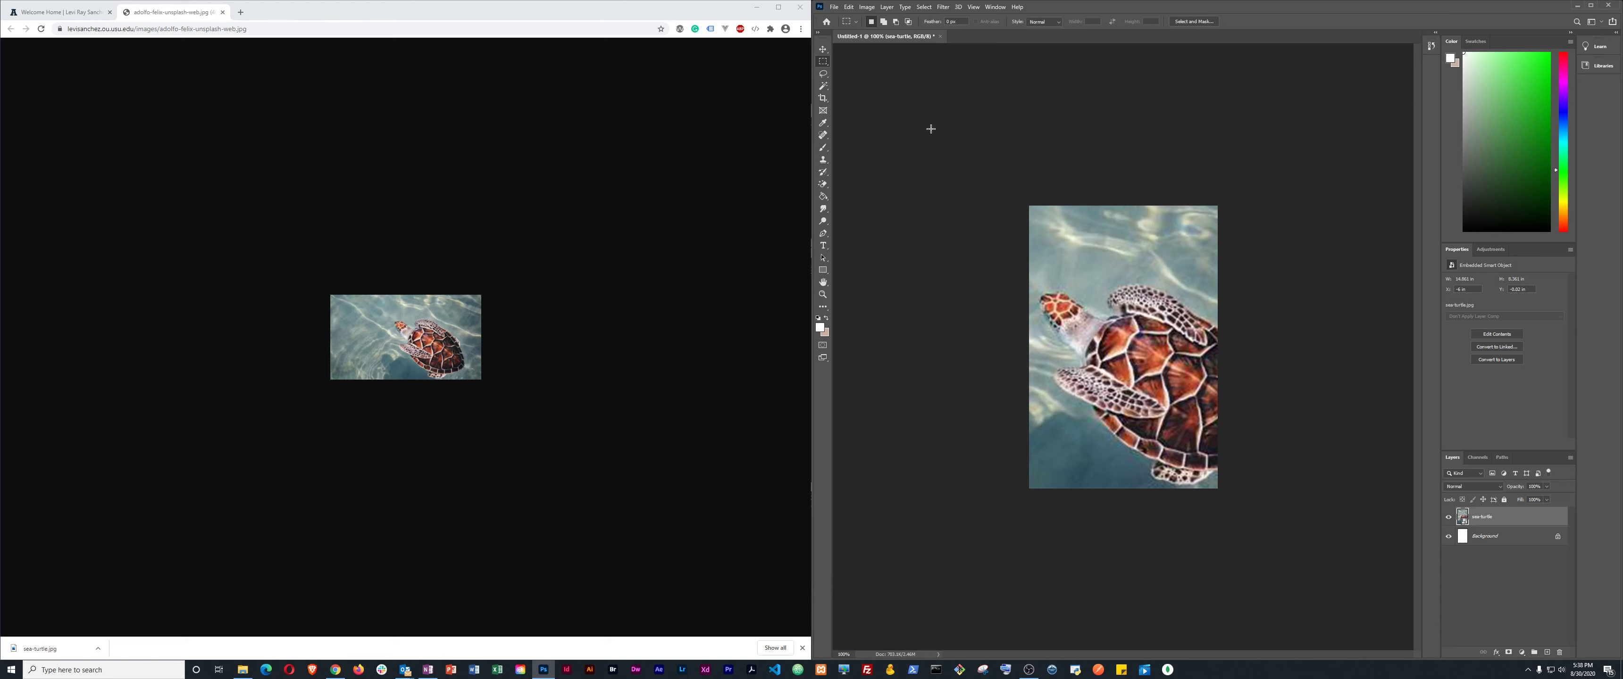